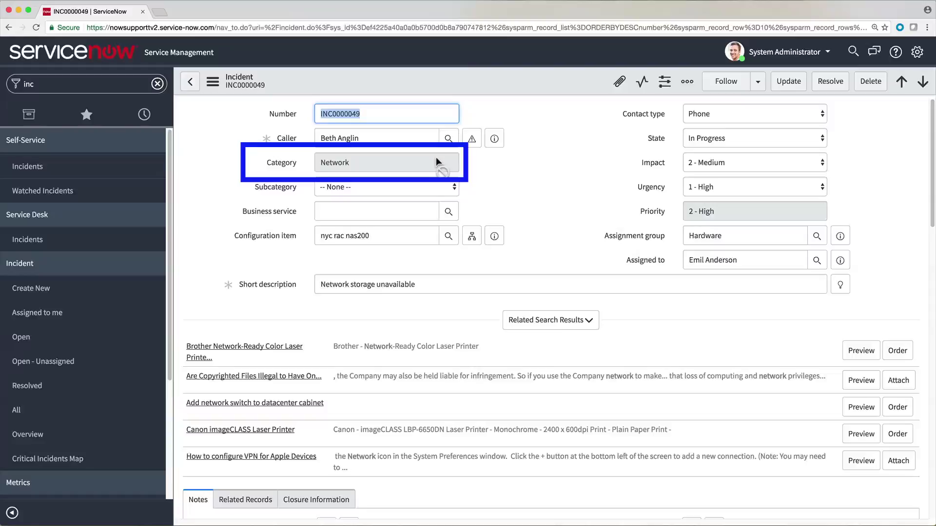
# Step: Turn off the Read only setting in the dictionary entry of the incident's Category field and save the entry
pyautogui.rightClick(277, 165)
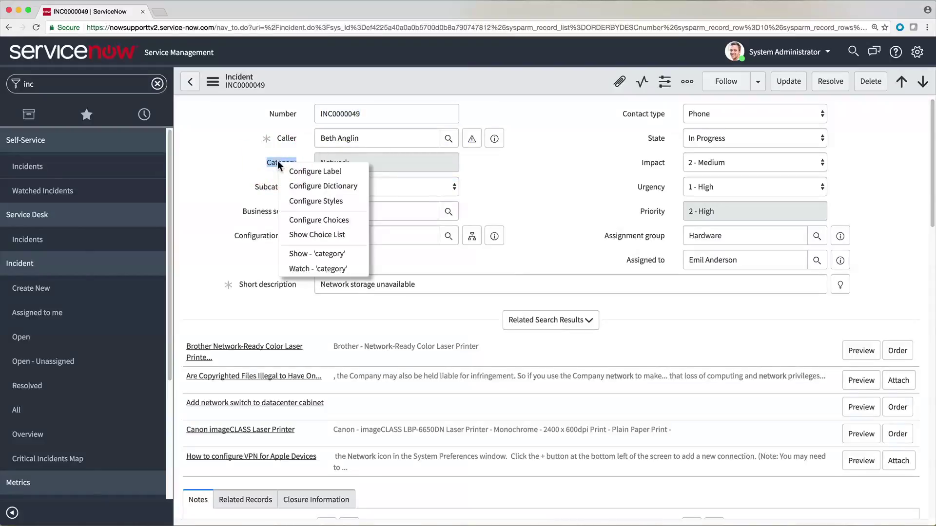
pyautogui.click(303, 185)
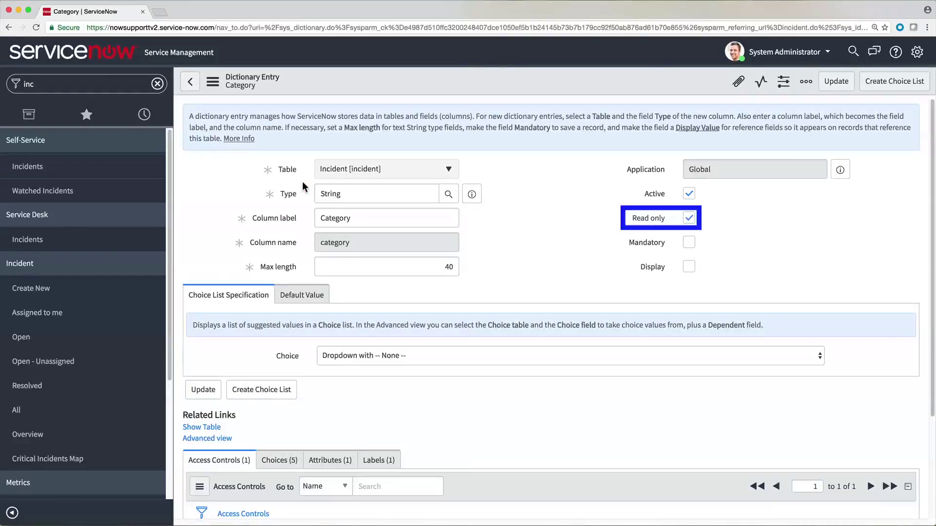
pyautogui.click(687, 219)
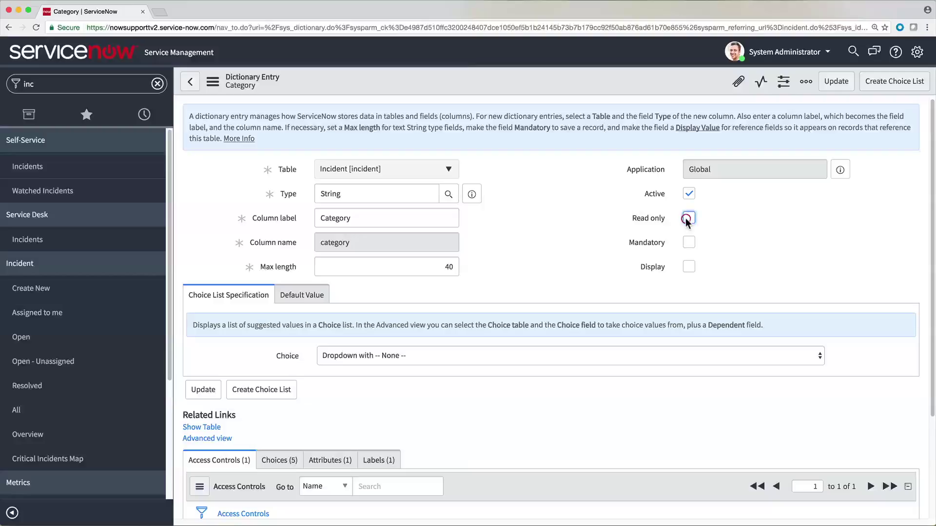
pyautogui.click(836, 81)
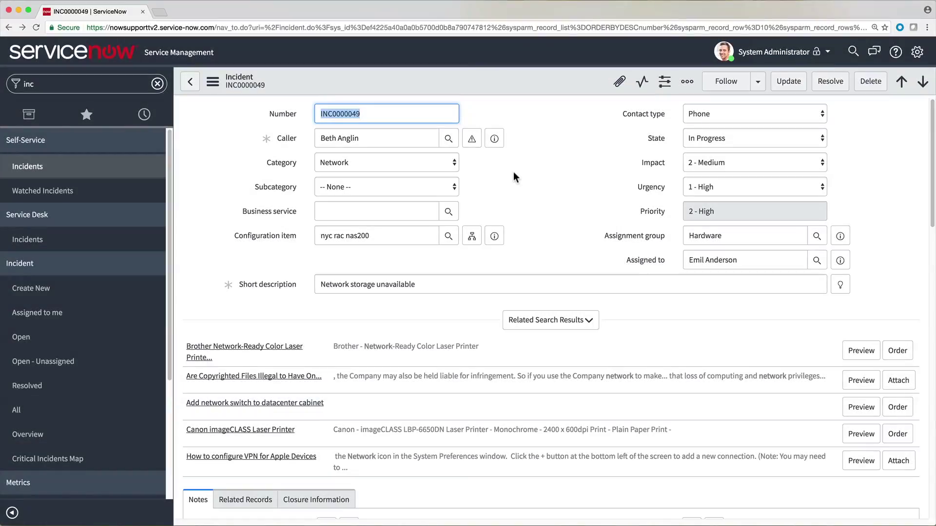
# Step: Impersonate the ITIL User account
pyautogui.click(789, 53)
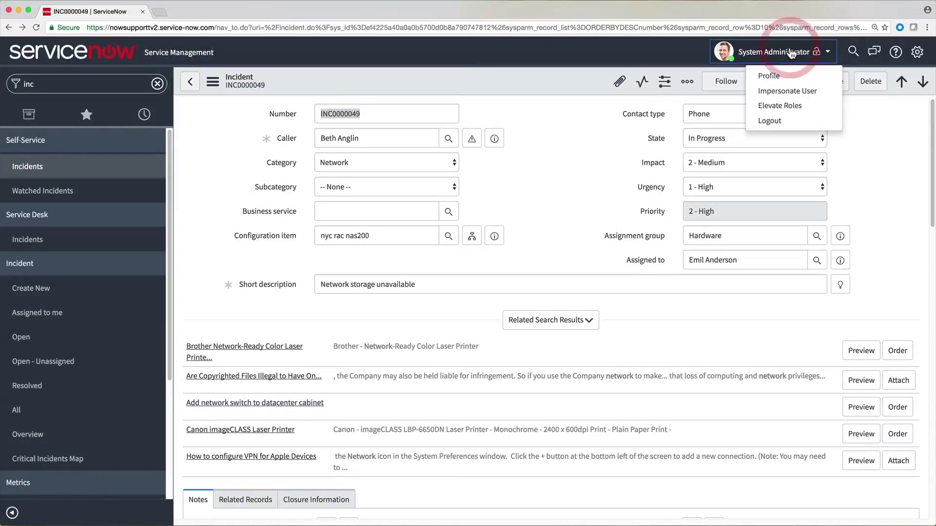
pyautogui.click(783, 96)
pyautogui.click(443, 213)
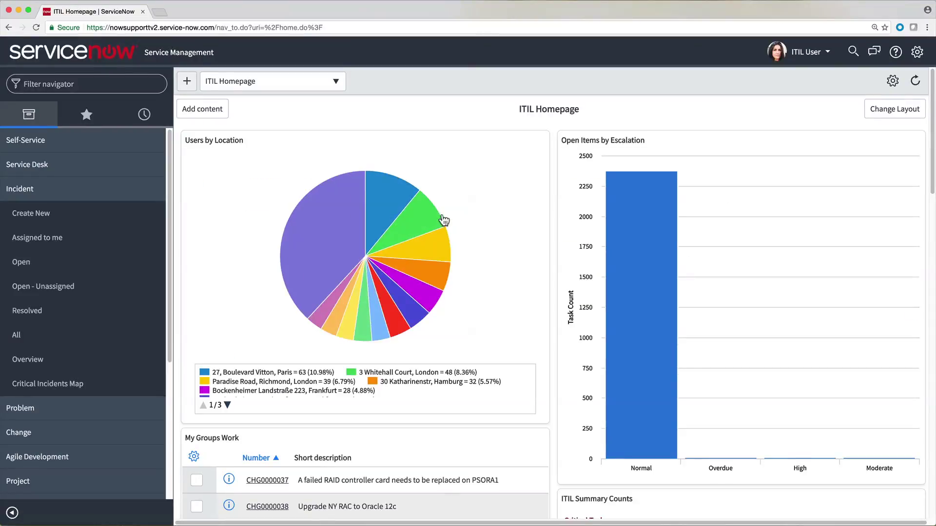
# Step: Filter the navigator for "inc", list all incidents and open INC0000049 to check its Category field
pyautogui.click(57, 78)
pyautogui.write('inc')
pyautogui.click(64, 412)
pyautogui.click(255, 477)
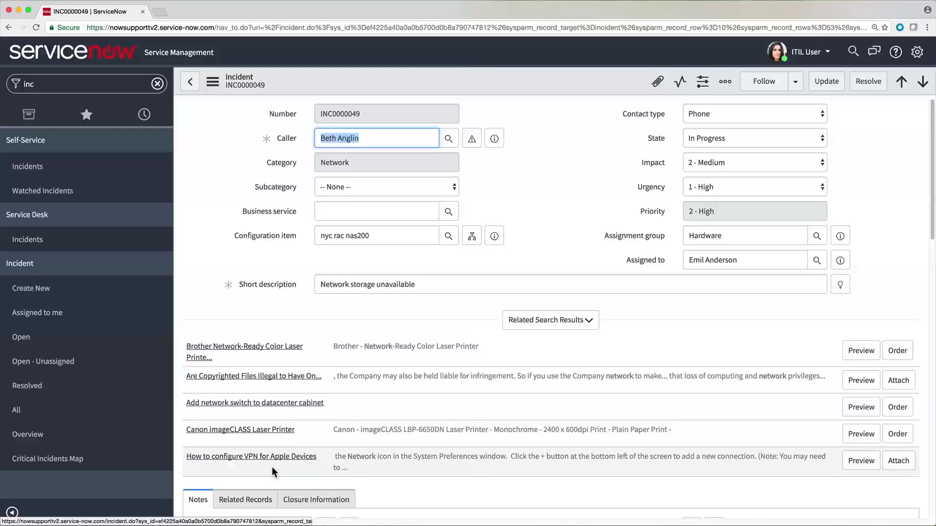
# Step: Switch the impersonation back to the System Administrator account
pyautogui.click(808, 54)
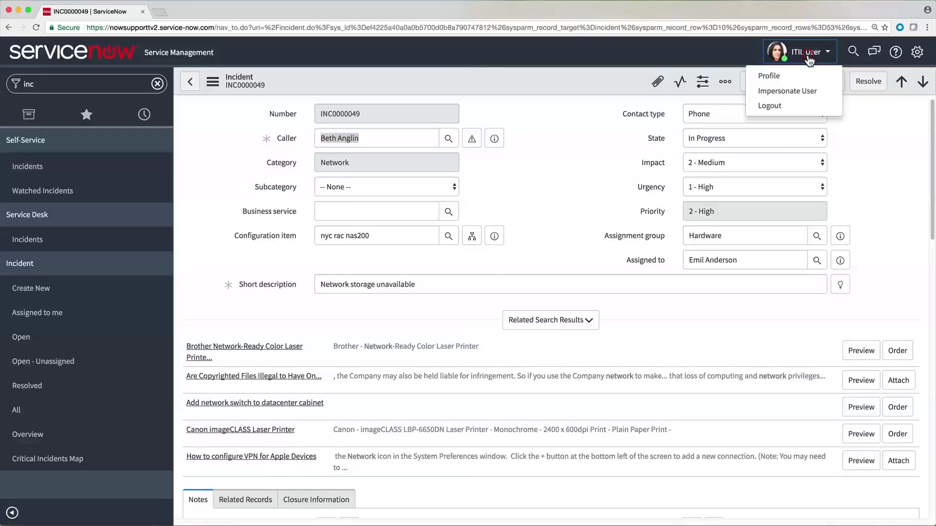
pyautogui.click(801, 91)
pyautogui.click(535, 166)
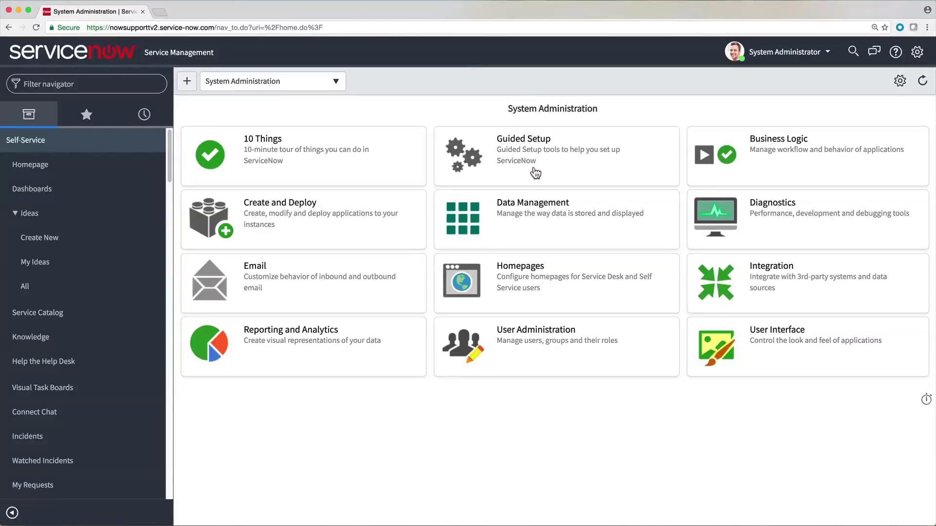
# Step: Elevate the System Administrator's roles for the current session
pyautogui.click(790, 53)
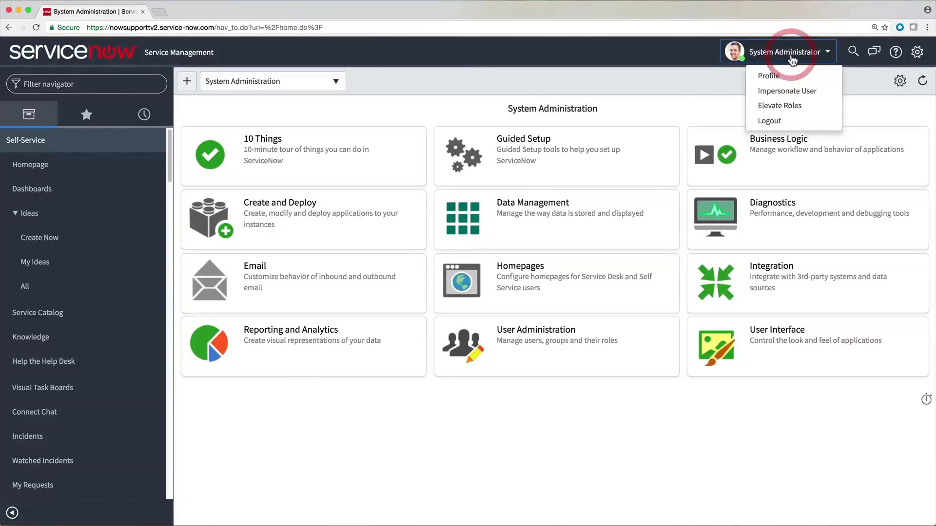
pyautogui.click(787, 104)
pyautogui.click(355, 129)
pyautogui.click(572, 175)
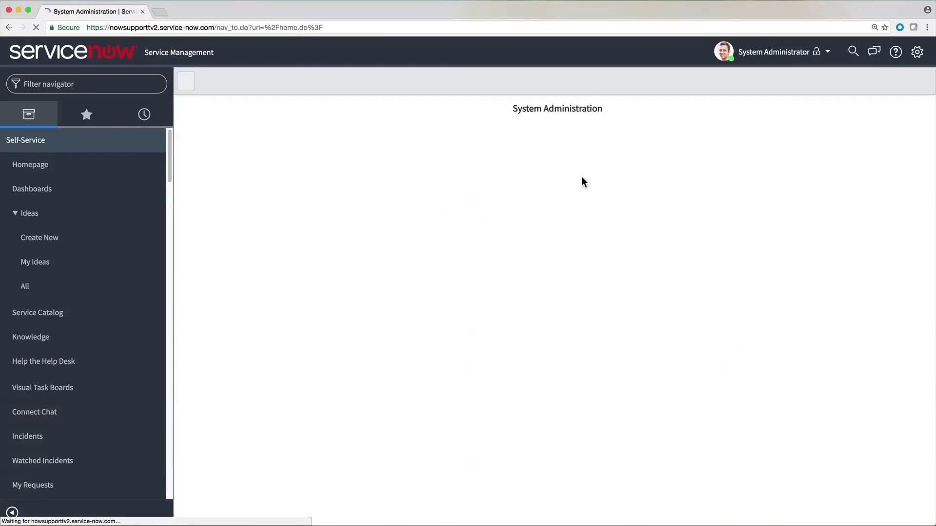
# Step: Filter the navigator for "debug" and run the Debug Security Rules module under System Security
pyautogui.click(146, 84)
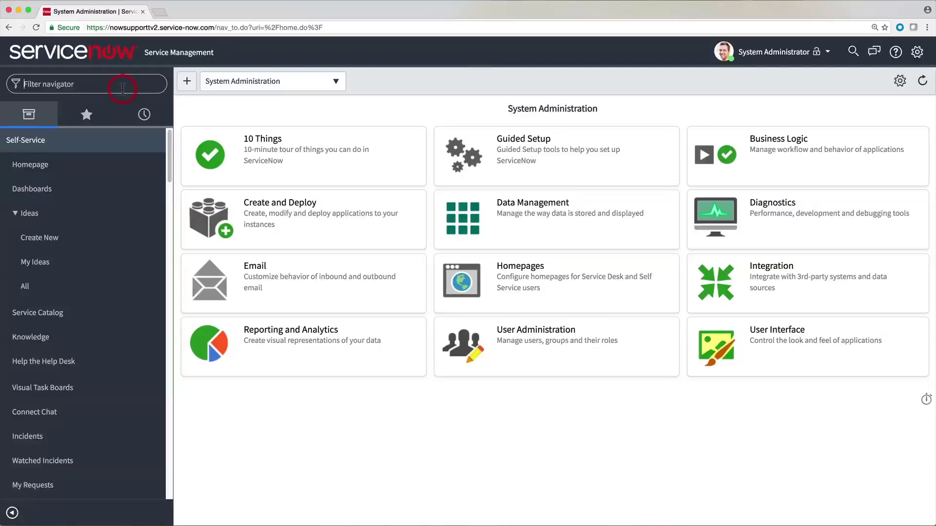
pyautogui.write('debug')
pyautogui.scroll(-5, 129, 161)
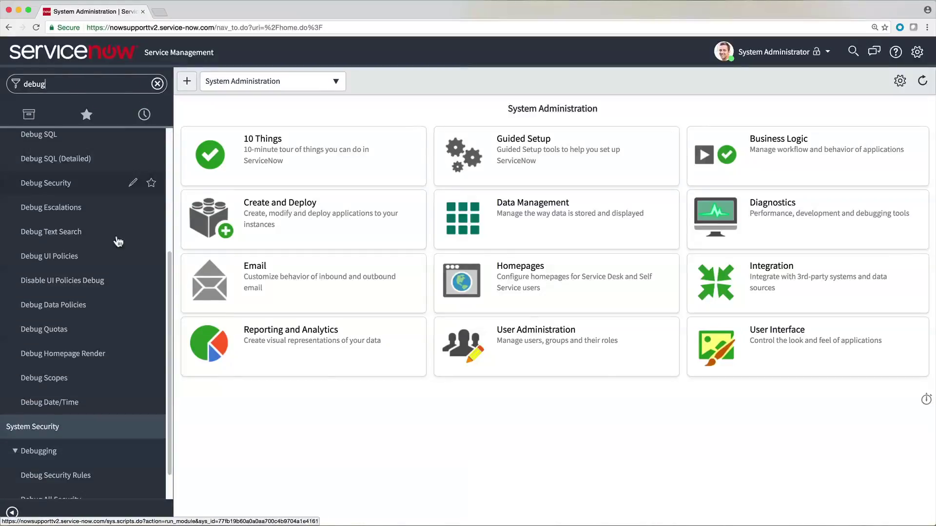
pyautogui.click(94, 475)
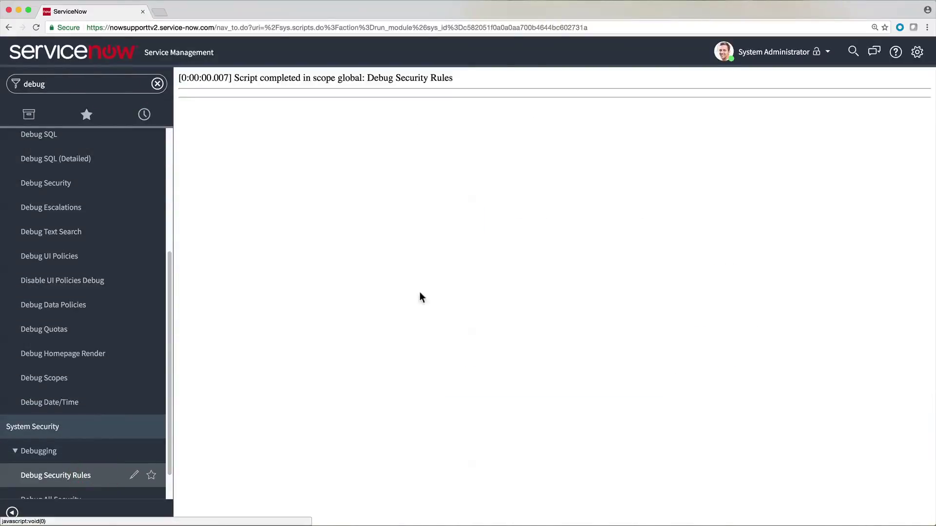
# Step: Impersonate ITIL User with security rule debugging enabled
pyautogui.click(790, 53)
pyautogui.click(787, 91)
pyautogui.click(429, 209)
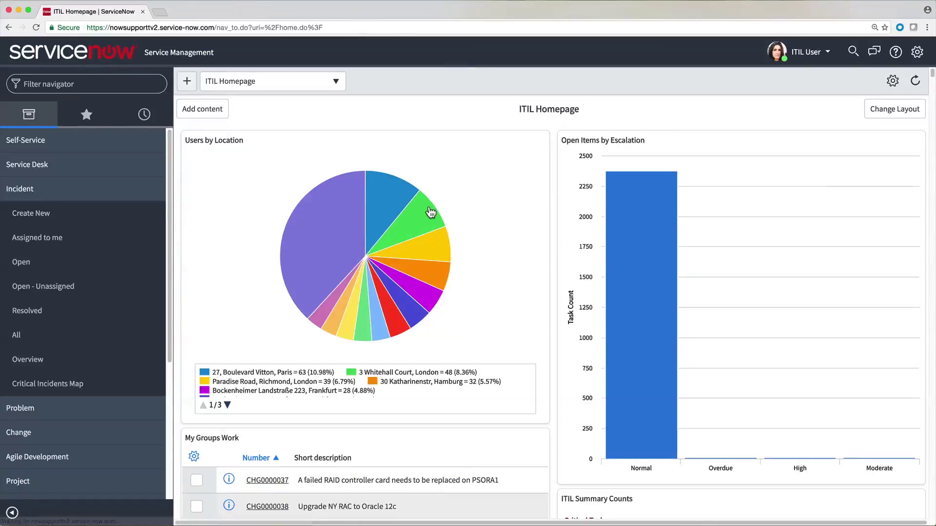
# Step: Filter the navigator for "inc" and open incident INC0000049 from the list of all incidents
pyautogui.click(114, 83)
pyautogui.write('inc')
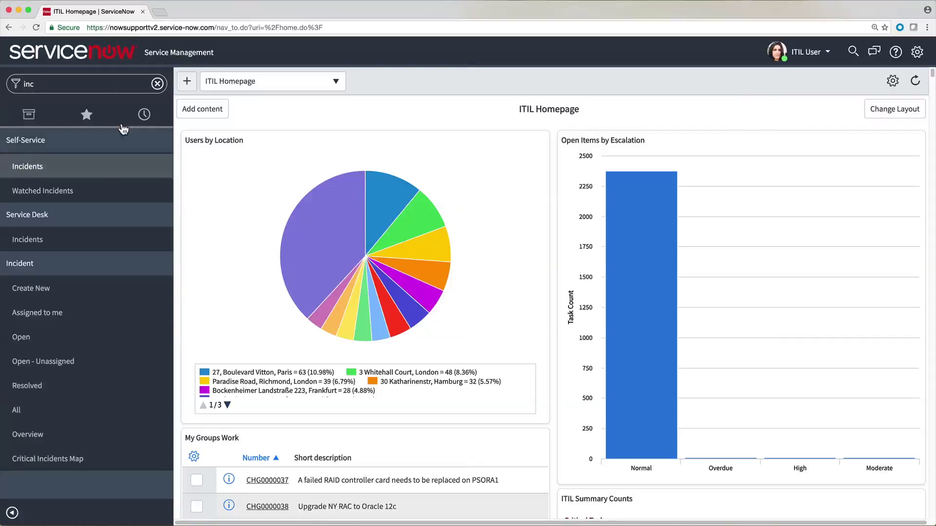
pyautogui.click(107, 418)
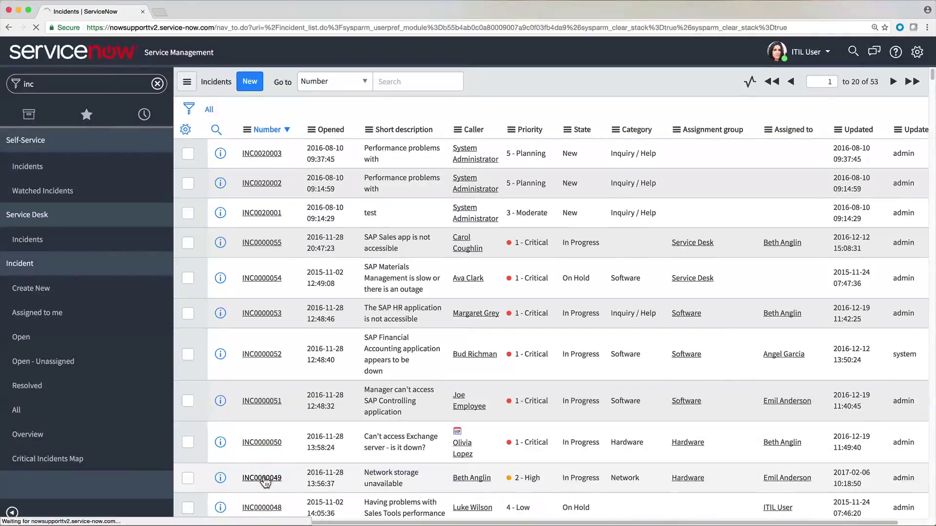
pyautogui.click(262, 476)
# Step: Search the debug output below the incident for "category" to locate the incident.category write rule
pyautogui.scroll(-20, 263, 476)
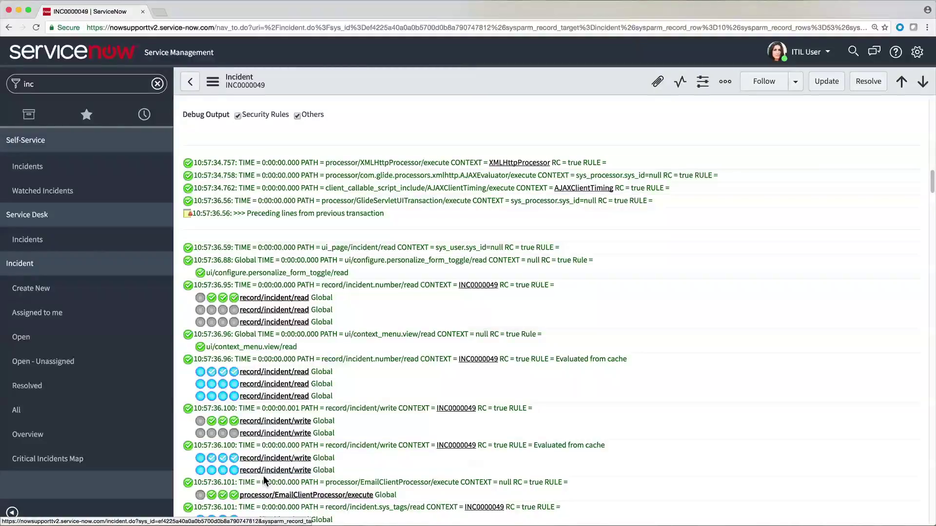
pyautogui.press('super+f')
pyautogui.write('category')
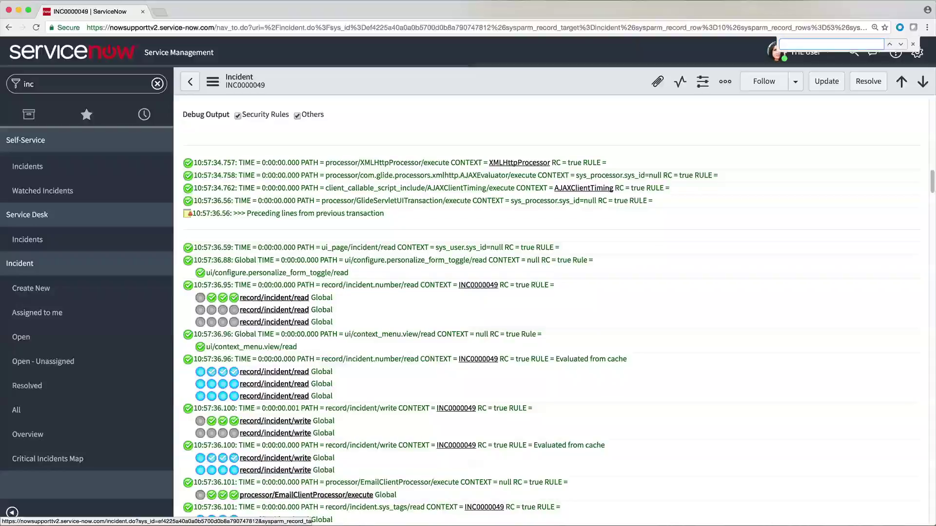
pyautogui.press('Return')
pyautogui.press('Return')
pyautogui.press('Return')
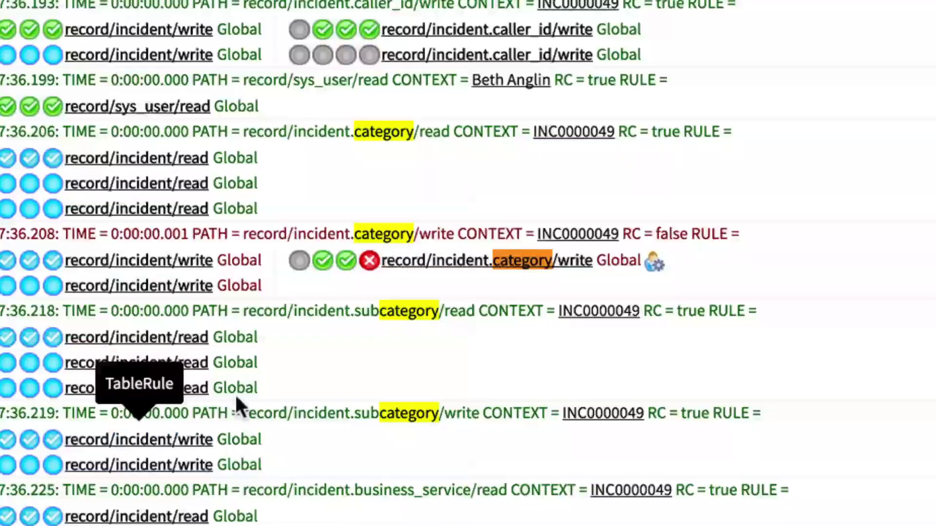
# Step: Open the record/incident.category/write access control in a new browser tab and view its definition
pyautogui.rightClick(445, 263)
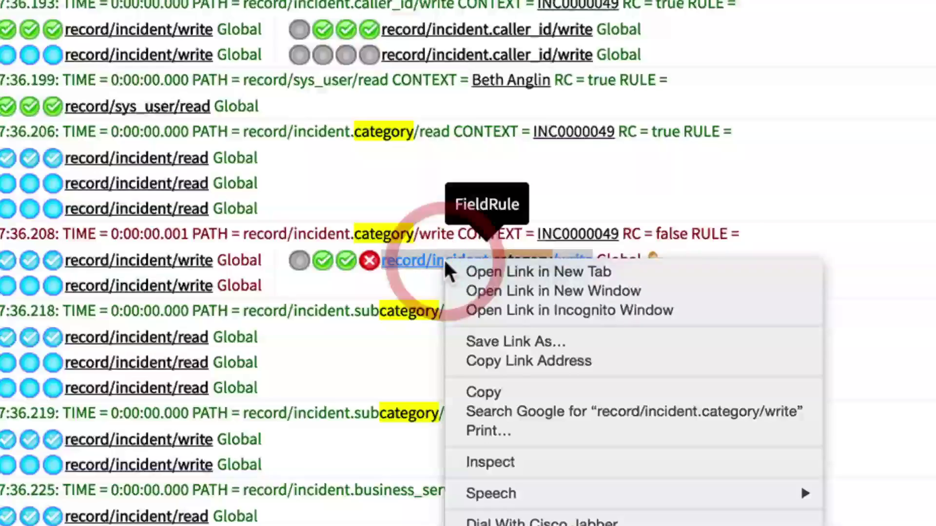
pyautogui.click(475, 271)
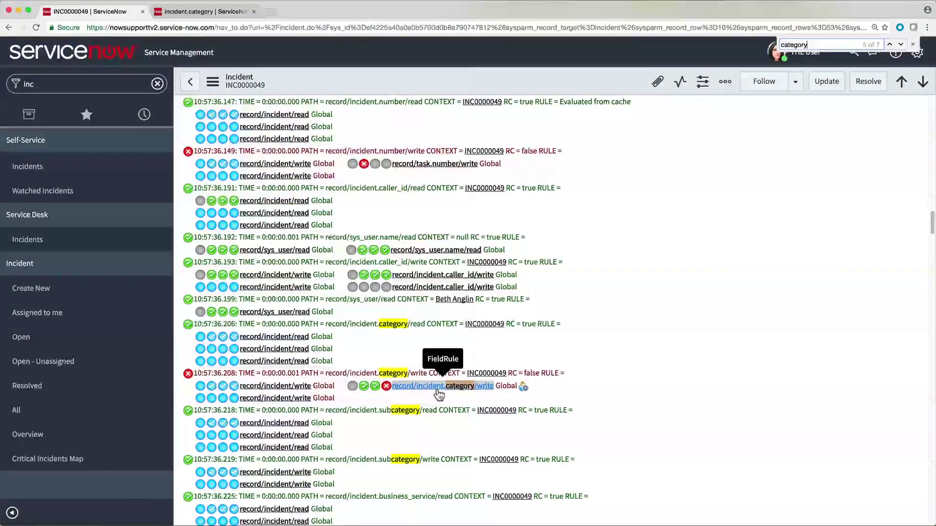
pyautogui.click(212, 13)
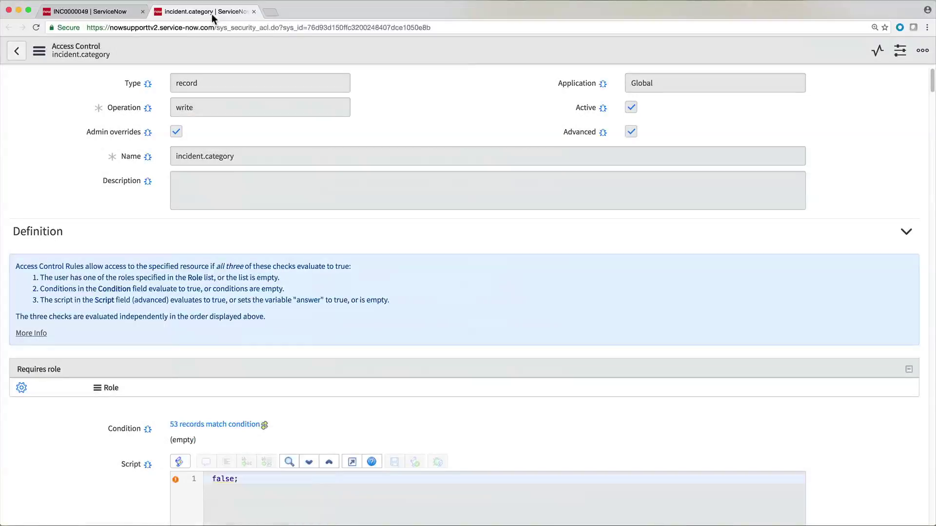
# Step: Return to the incident's browser tab, close the page search and switch the impersonation back to System Administrator
pyautogui.click(131, 13)
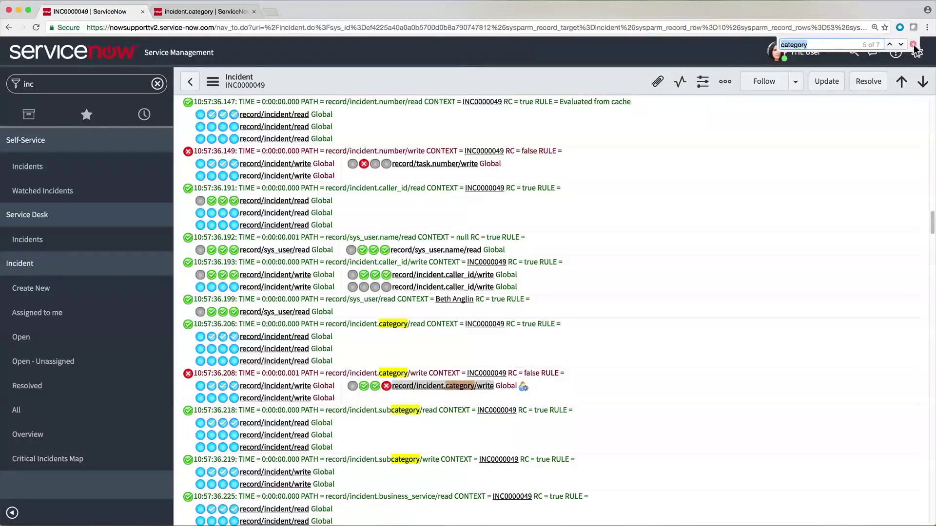
pyautogui.click(913, 44)
pyautogui.click(814, 52)
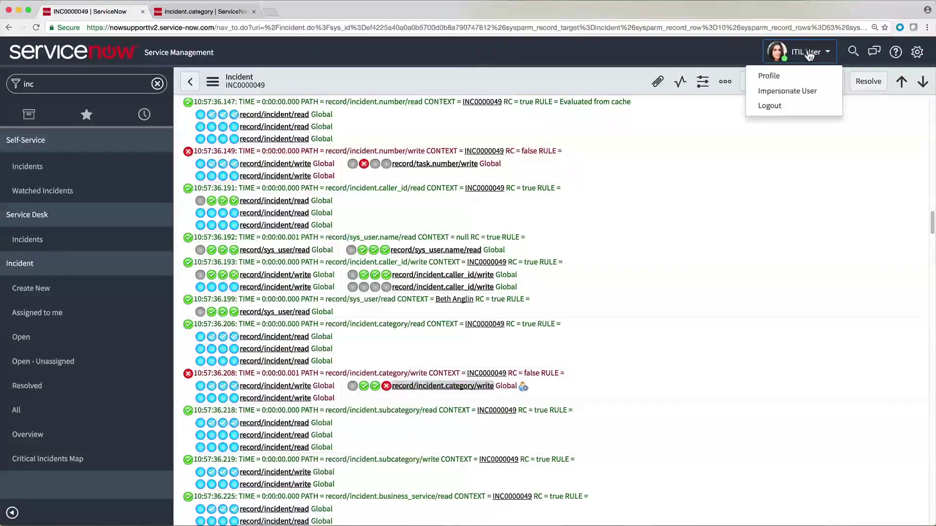
pyautogui.click(816, 94)
pyautogui.click(483, 166)
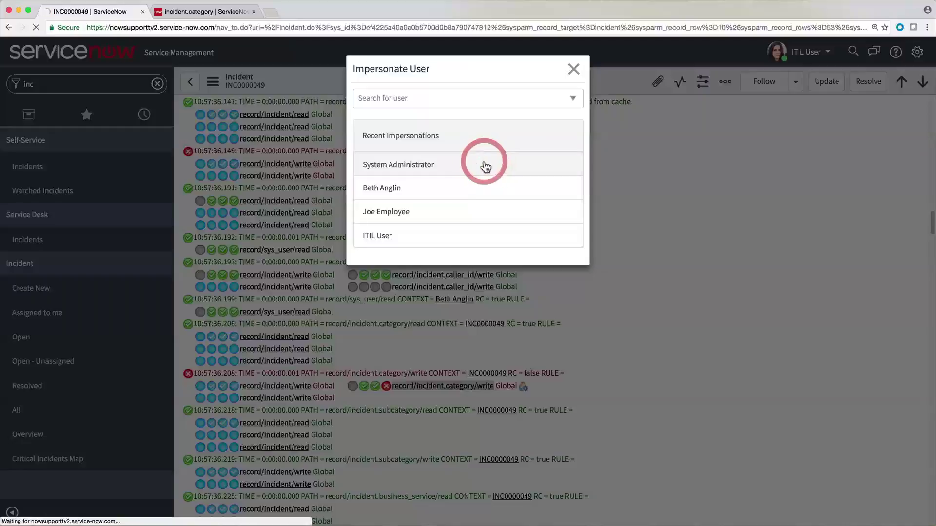
# Step: Elevate the System Administrator's roles again so that access controls can be edited
pyautogui.click(780, 53)
pyautogui.click(778, 107)
pyautogui.click(357, 128)
pyautogui.click(570, 176)
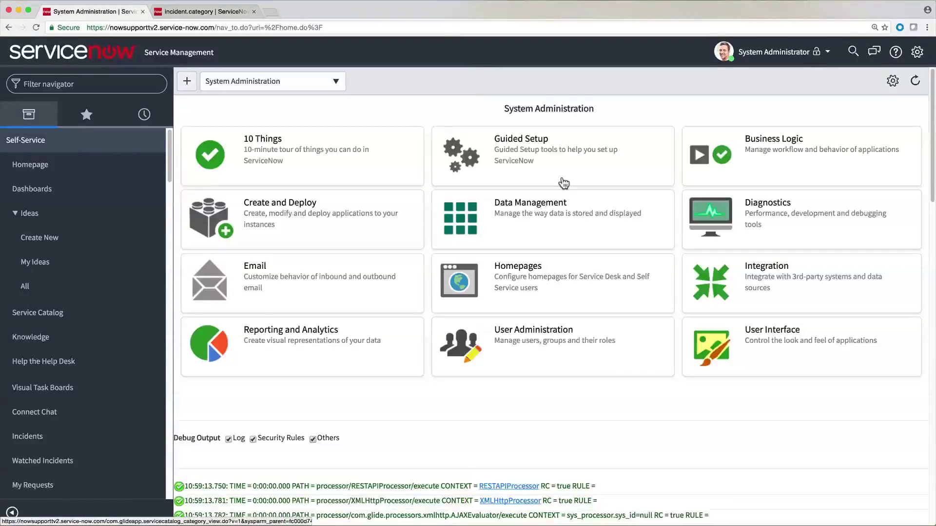
# Step: Reload the incident.category access control form in its browser tab to make it editable
pyautogui.click(238, 15)
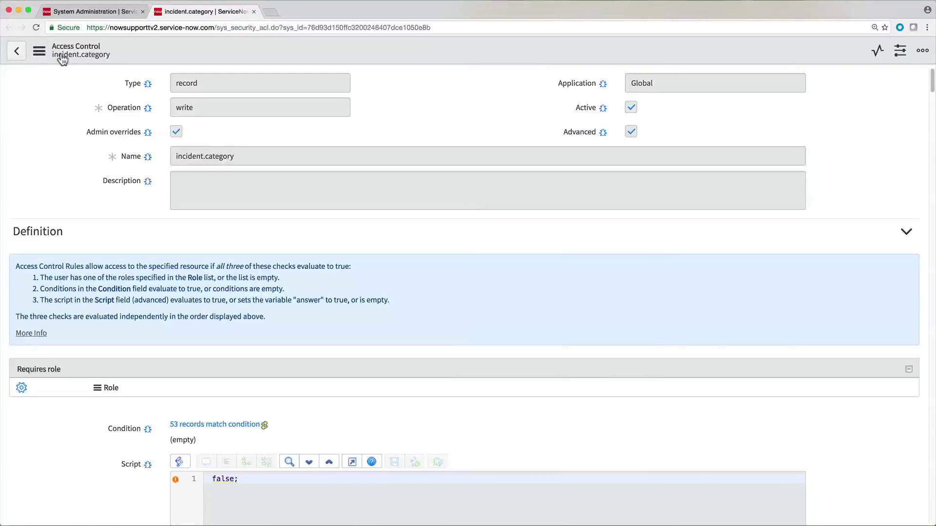
pyautogui.click(39, 51)
pyautogui.click(68, 155)
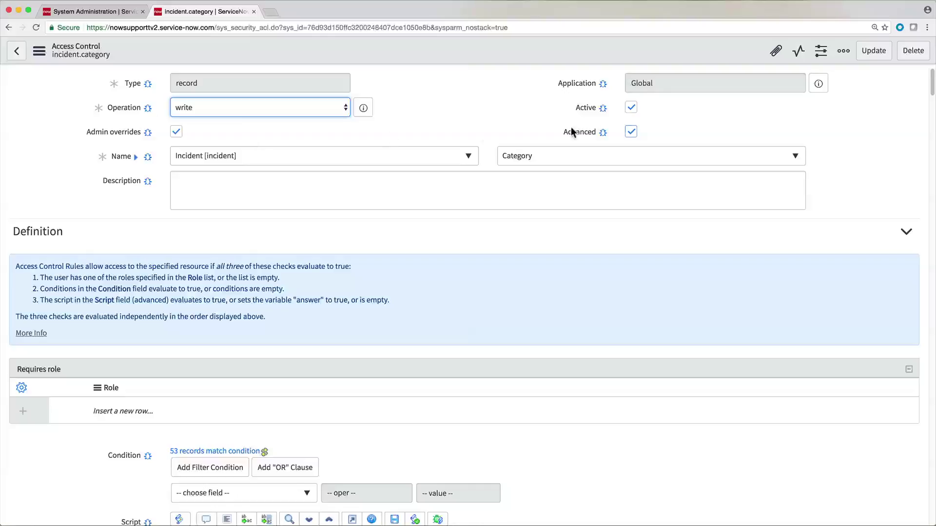
# Step: Deactivate the incident.category write access control, save it by accepting the security rules verification, and close its browser tab
pyautogui.click(633, 110)
pyautogui.click(864, 57)
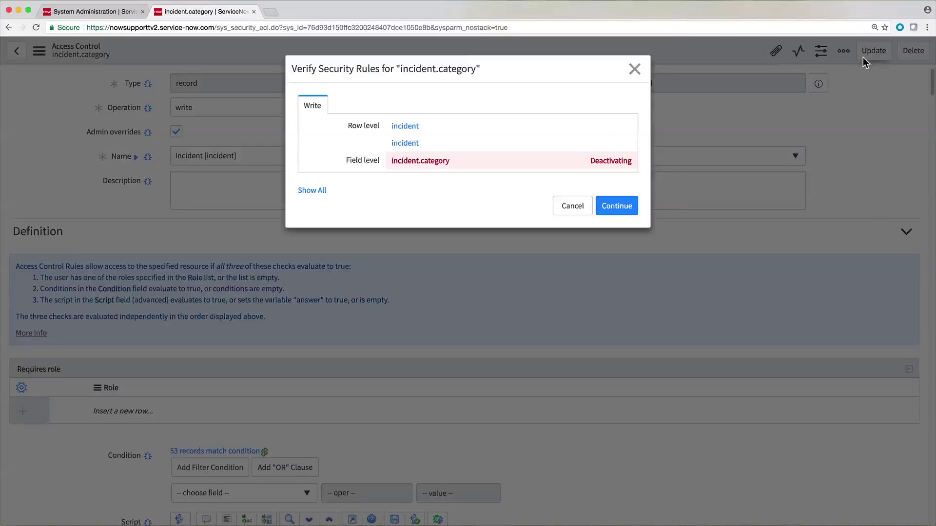
pyautogui.click(616, 207)
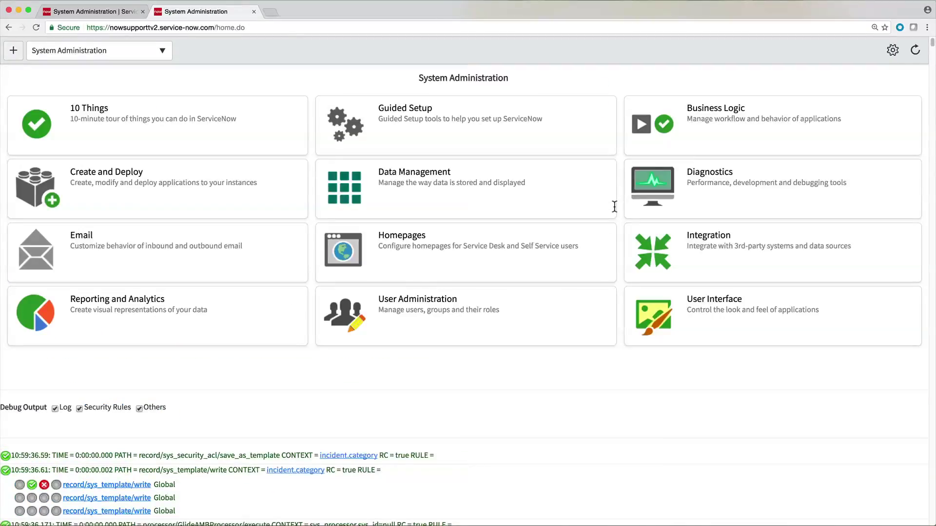
pyautogui.click(253, 12)
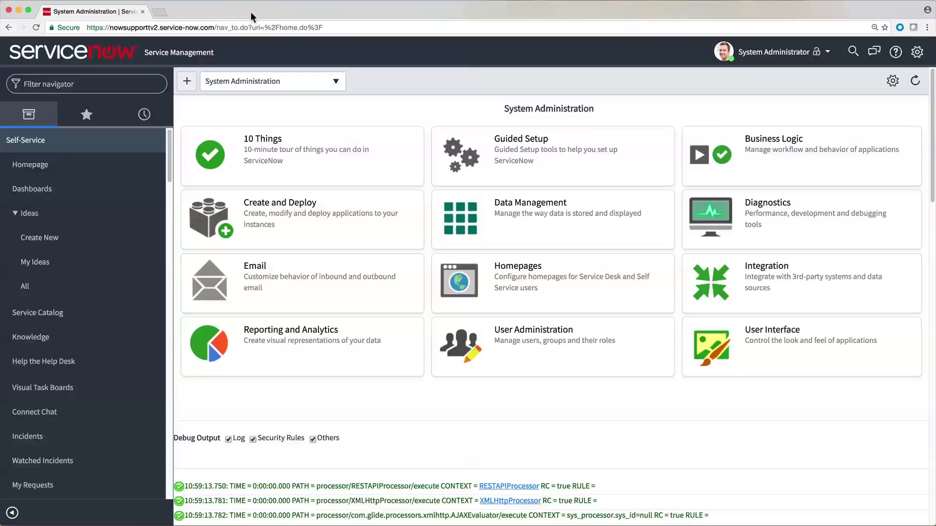
# Step: Filter the navigator for "debug" and run the Stop Debugging module under System Security
pyautogui.click(59, 84)
pyautogui.write('debug')
pyautogui.scroll(-5, 68, 229)
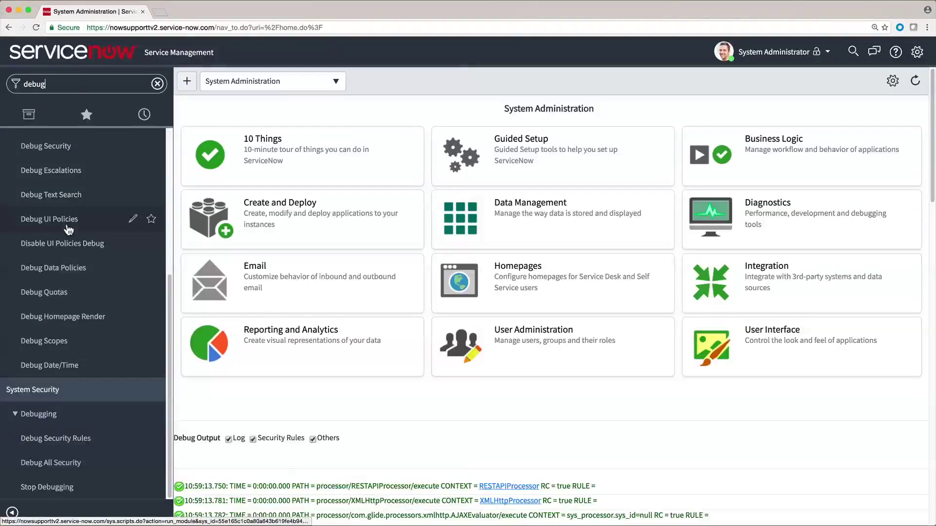
pyautogui.click(76, 487)
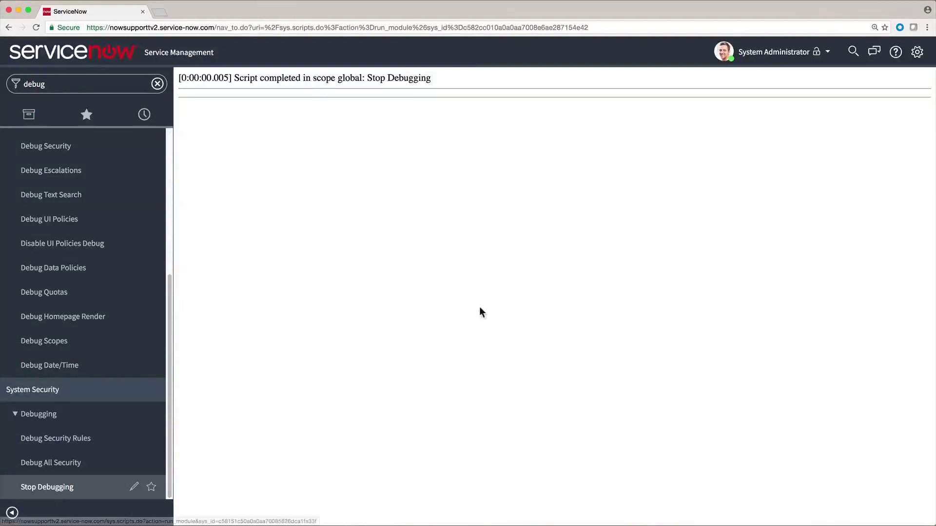
# Step: Impersonate ITIL User
pyautogui.click(777, 63)
pyautogui.click(785, 92)
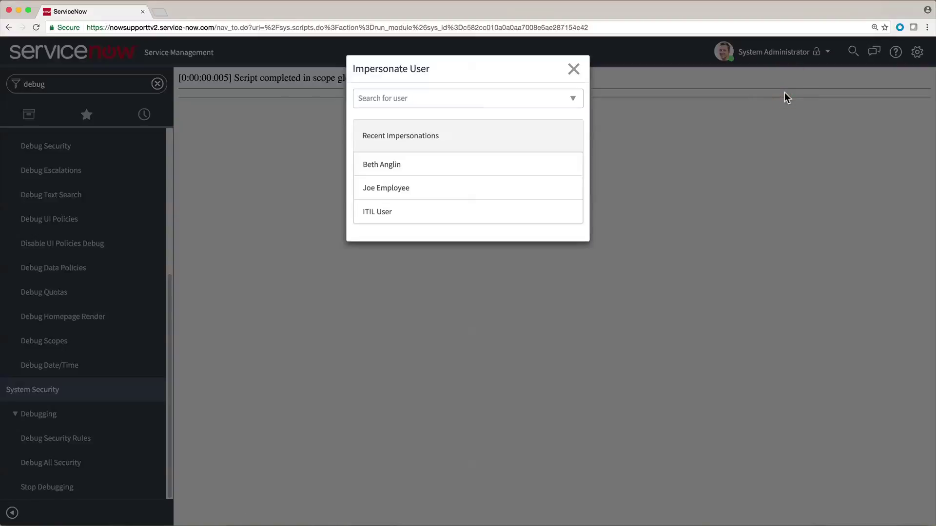
pyautogui.click(470, 211)
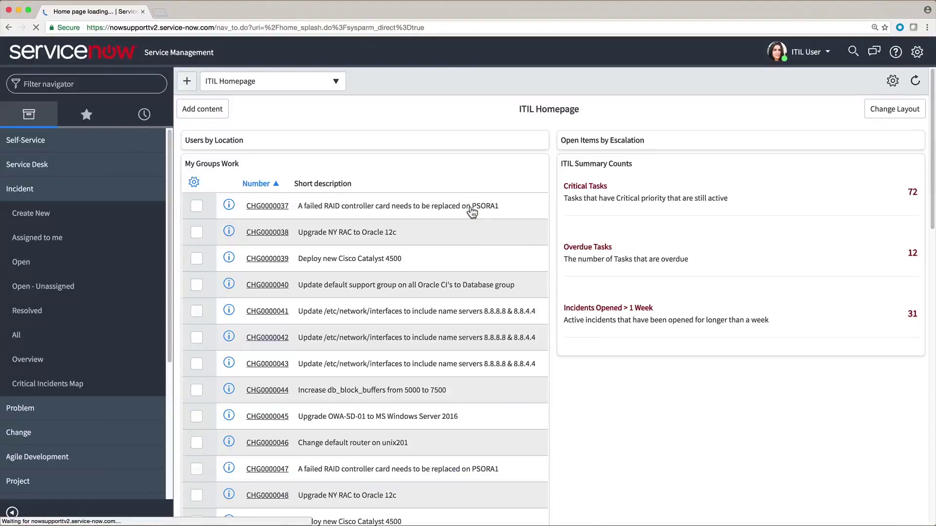
# Step: Filter the navigator for "inc", list all incidents, and open incident INC0000049 to check its Category field
pyautogui.click(73, 83)
pyautogui.write('in')
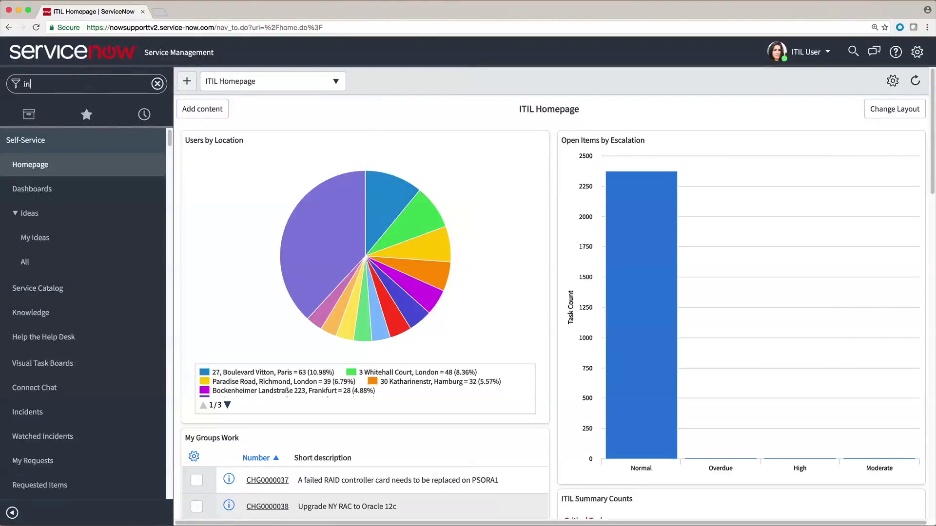
pyautogui.write('c')
pyautogui.click(62, 412)
pyautogui.click(259, 479)
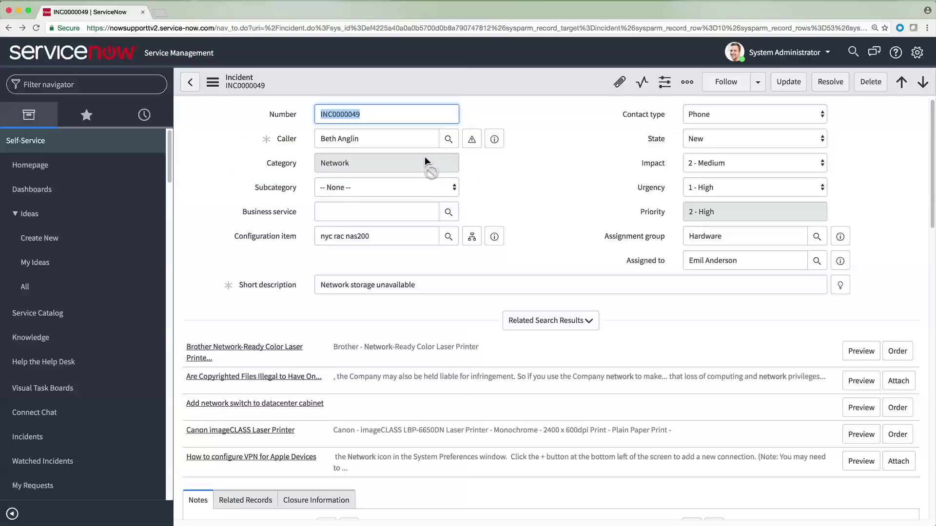
# Step: Filter the navigator for "debug" and run the Debug UI Policies module under Session Debug
pyautogui.click(73, 85)
pyautogui.write('d')
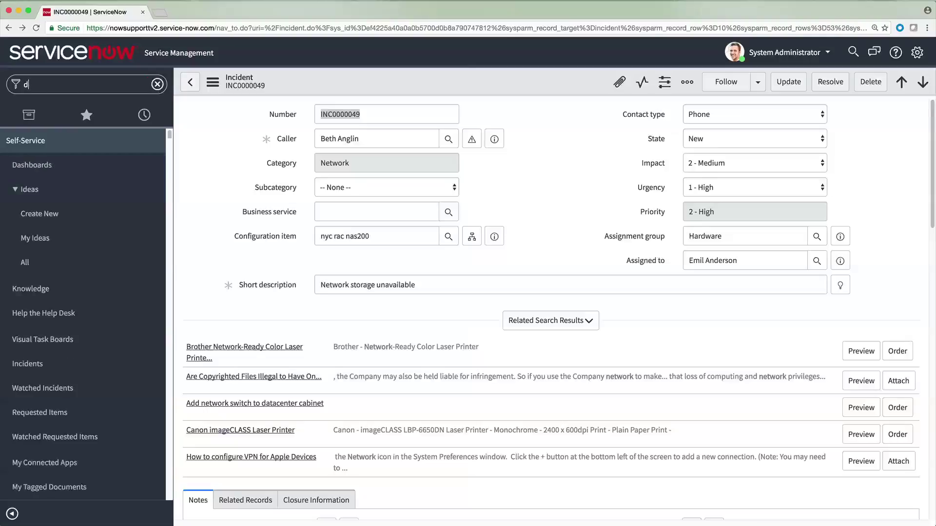
pyautogui.write('ebug')
pyautogui.click(104, 460)
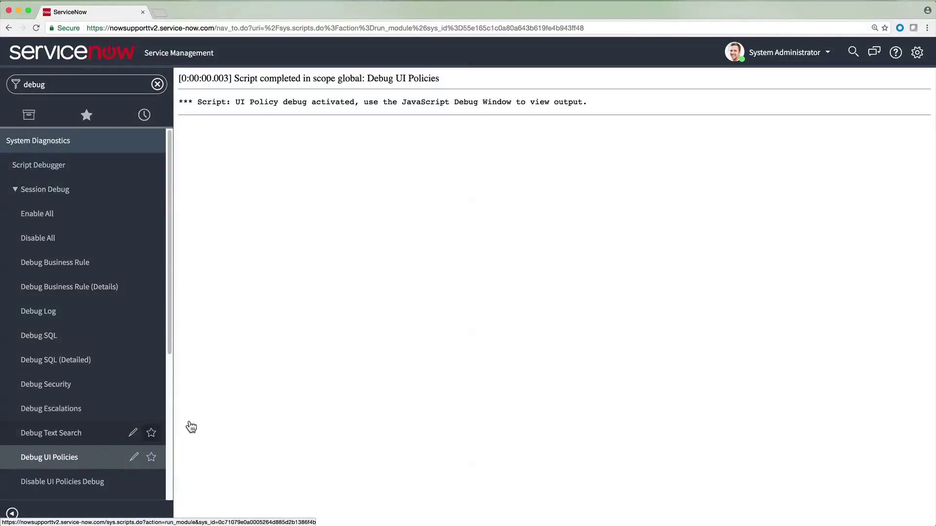
# Step: Enable JavaScript Log and Field Watcher in the developer system settings and set the log pane to Medium size
pyautogui.click(922, 53)
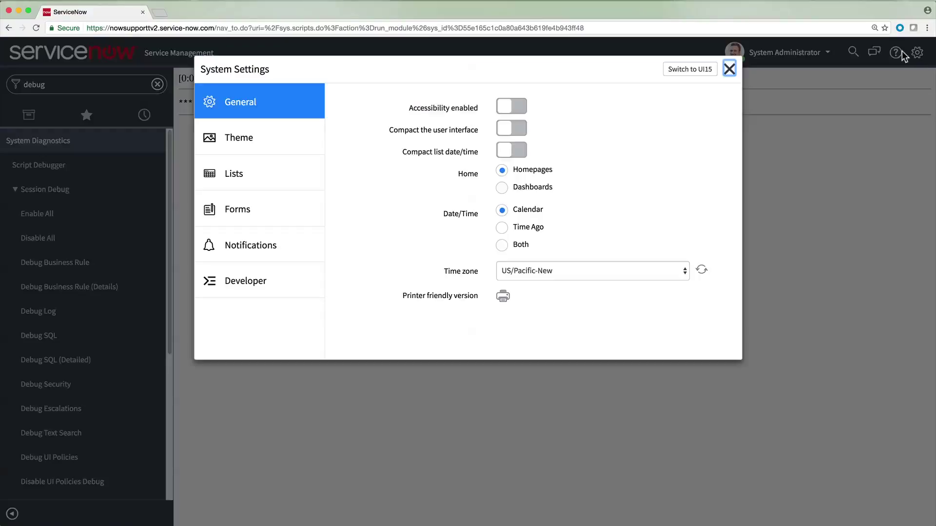
pyautogui.click(286, 281)
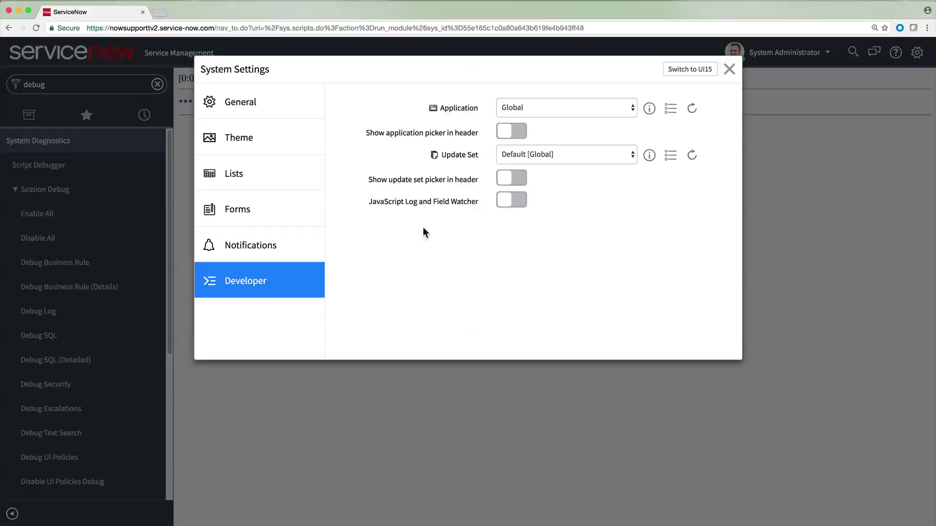
pyautogui.click(520, 200)
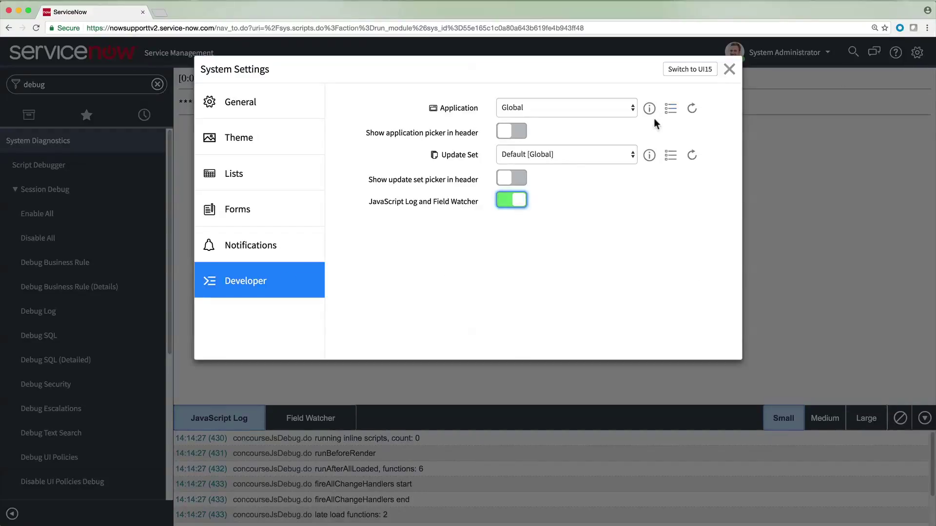
pyautogui.click(730, 69)
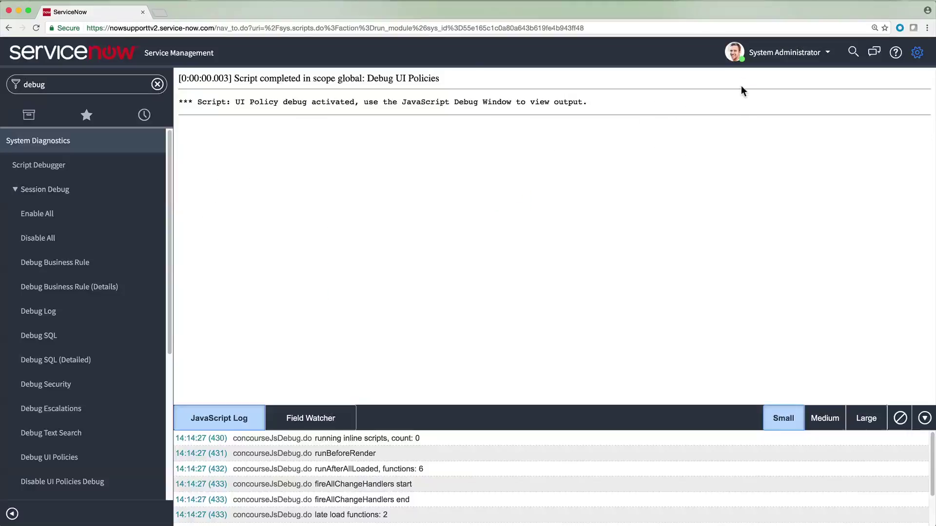
pyautogui.click(825, 418)
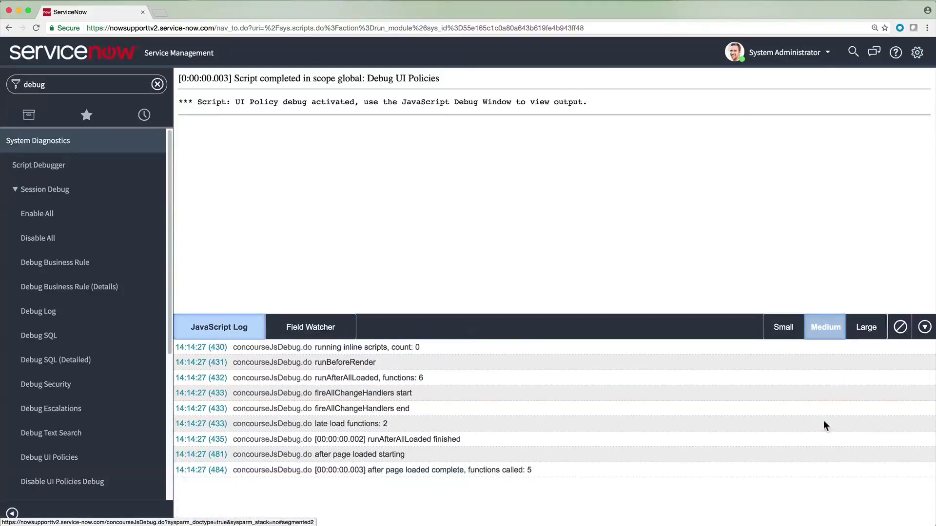
# Step: Return to incident INC0000049 and go through the matches for "category" in the JavaScript log
pyautogui.rightClick(9, 29)
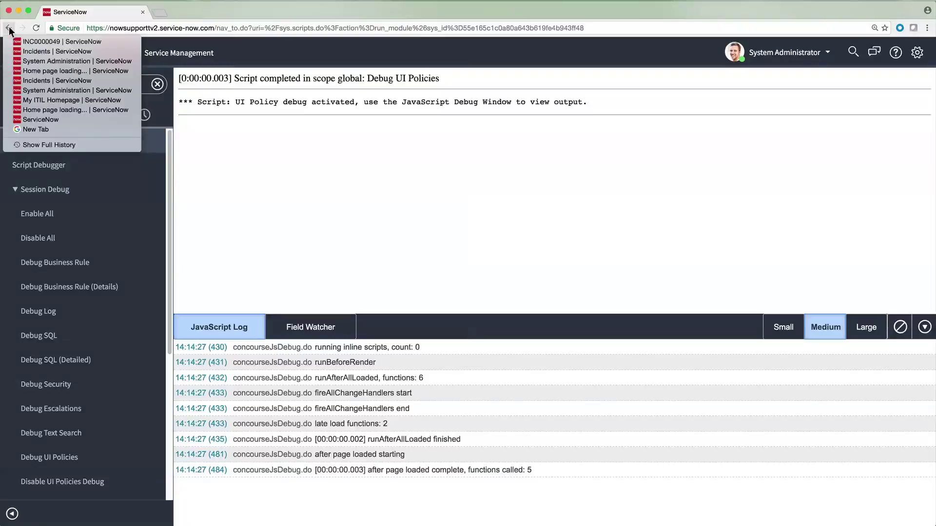
pyautogui.click(19, 42)
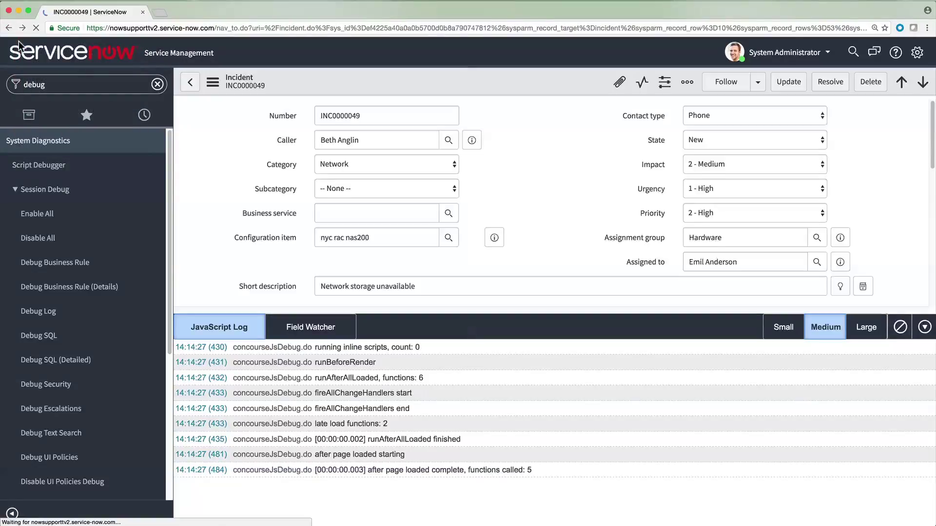
pyautogui.press('super+f')
pyautogui.press('Return')
pyautogui.press('Return')
pyautogui.press('Return')
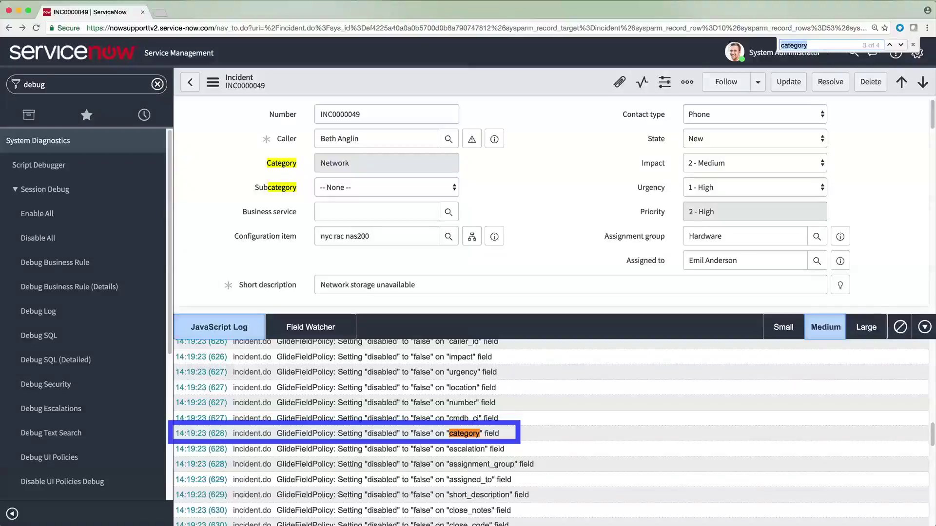
pyautogui.press('Return')
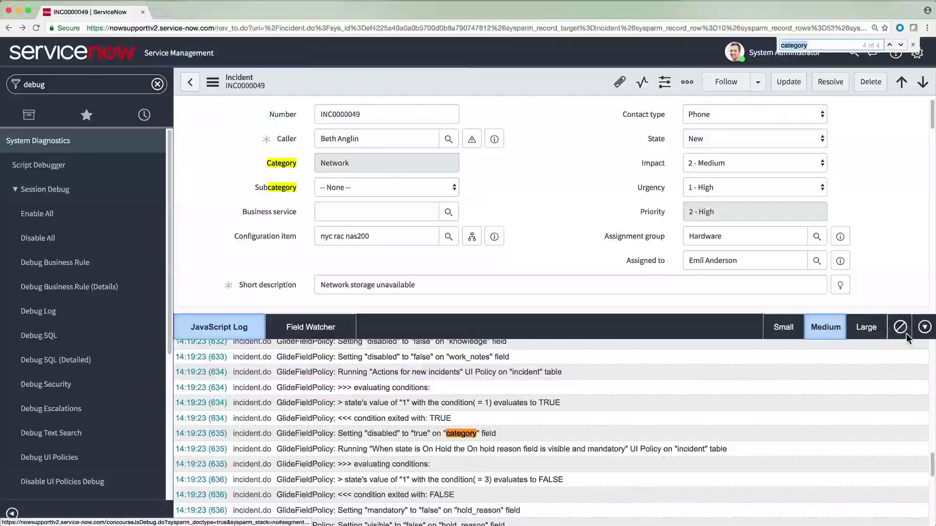
# Step: Close the JavaScript log pane, run the Disable UI Policies Debug module, and return to incident INC0000049
pyautogui.click(923, 329)
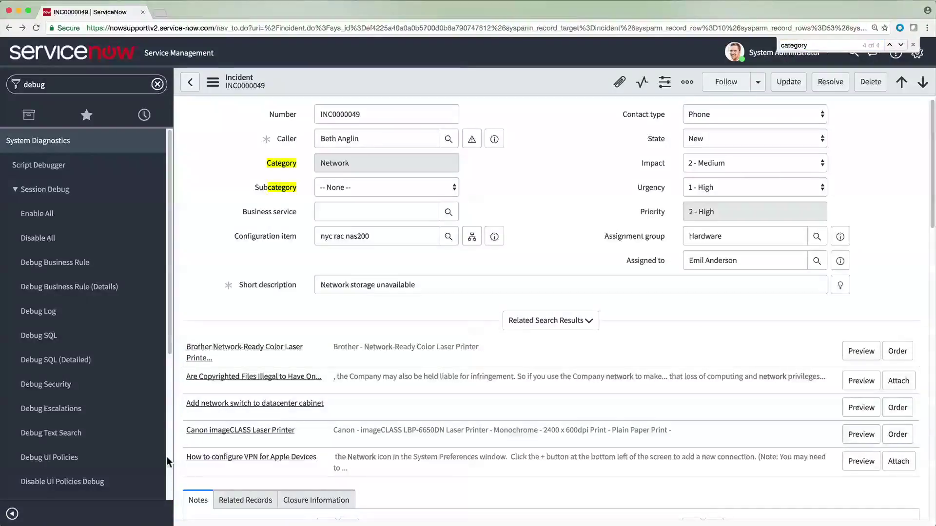
pyautogui.click(119, 491)
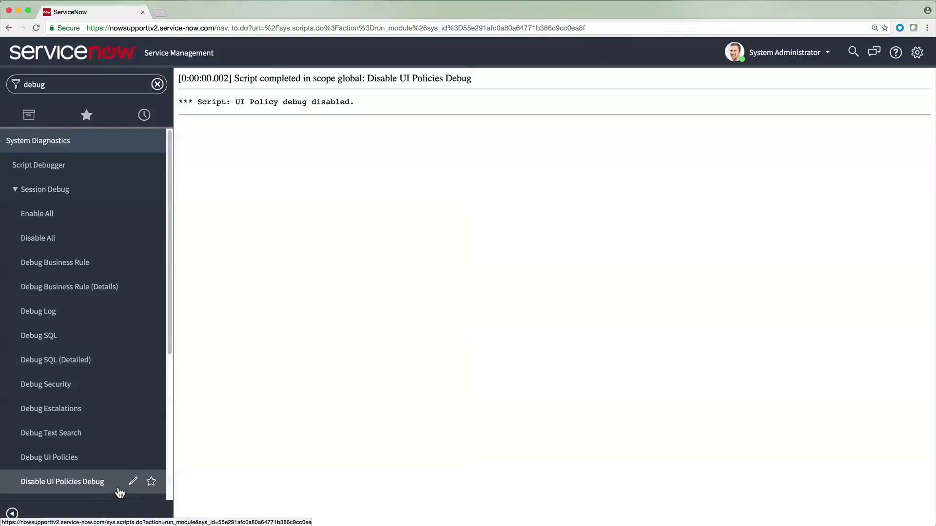
pyautogui.rightClick(8, 28)
pyautogui.click(19, 41)
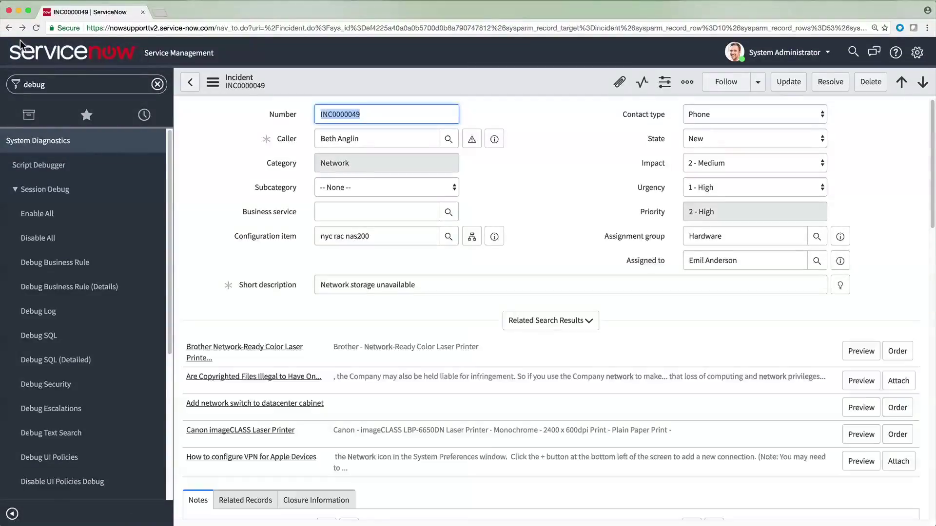
# Step: Deactivate the incident UI policy "Actions for new incidents", save it, and return to incident INC0000049
pyautogui.click(214, 88)
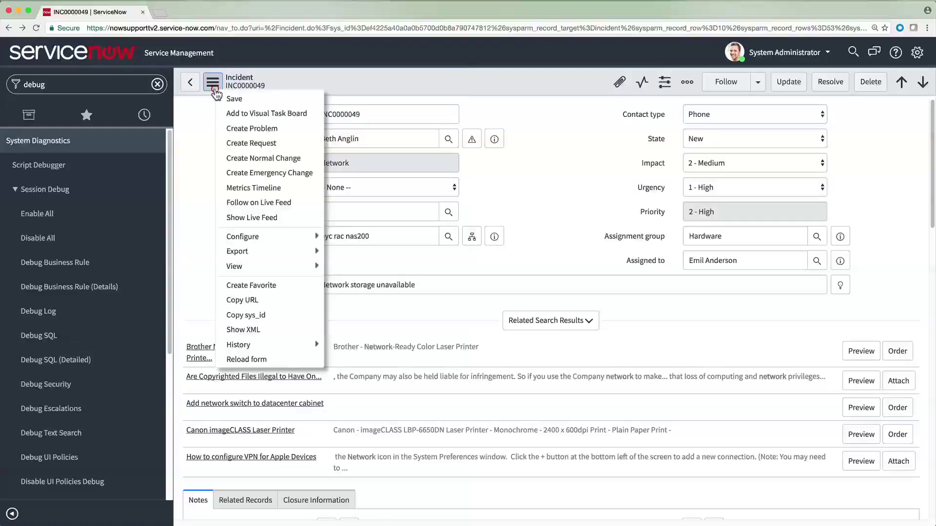
pyautogui.moveTo(254, 236)
pyautogui.click(360, 346)
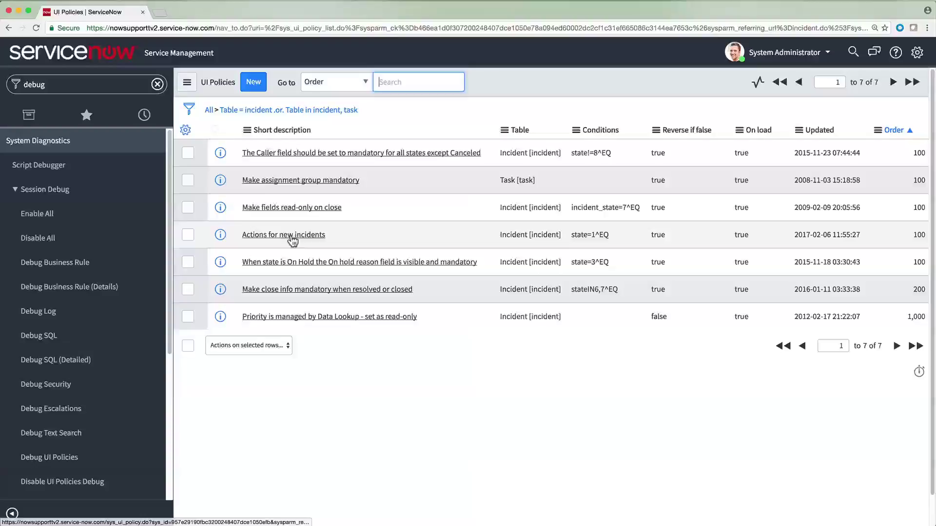
pyautogui.click(292, 236)
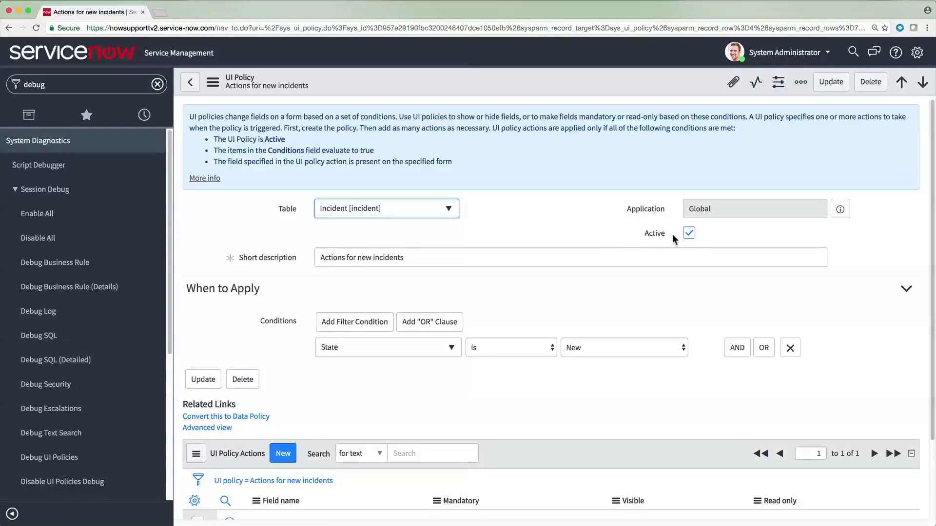
pyautogui.click(688, 234)
pyautogui.click(831, 84)
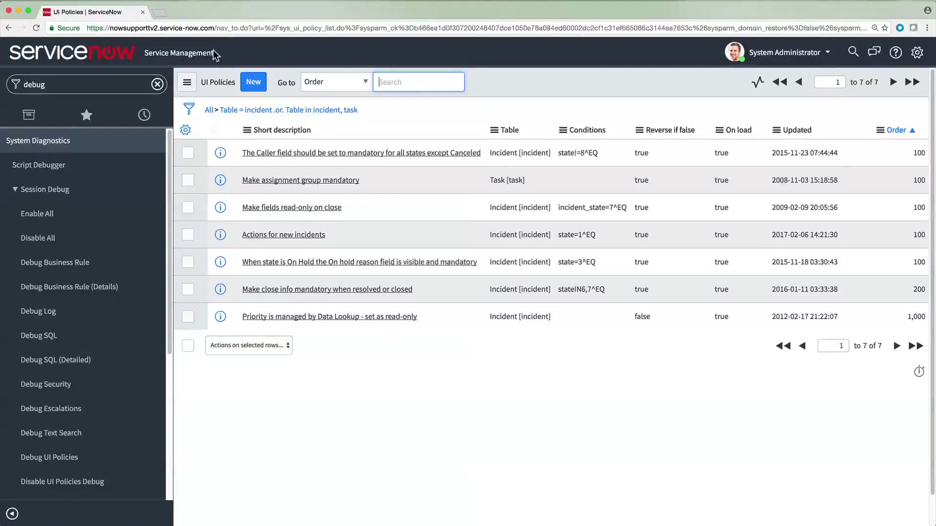
pyautogui.rightClick(7, 30)
pyautogui.click(30, 61)
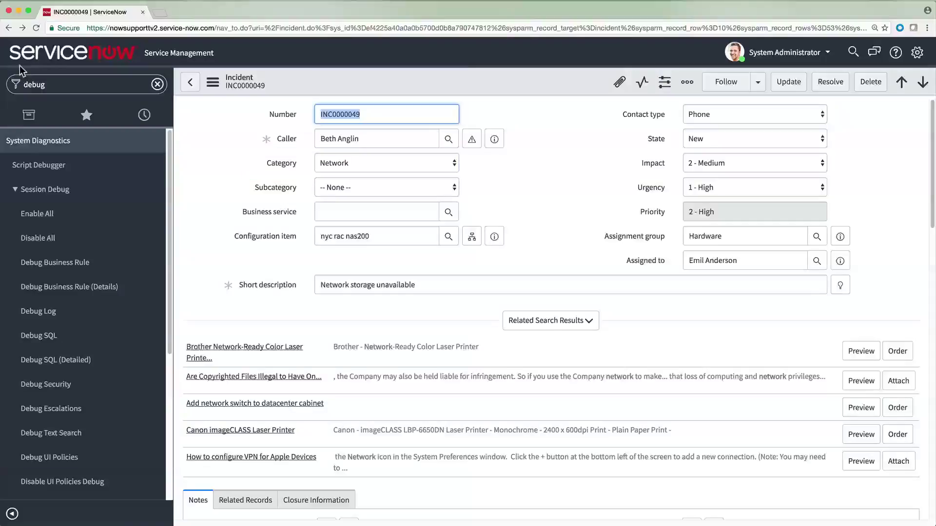
# Step: Open the incident UI policy "Close notes mandatory for P1 or P2." in Advanced view and review its conditions and actions
pyautogui.click(213, 83)
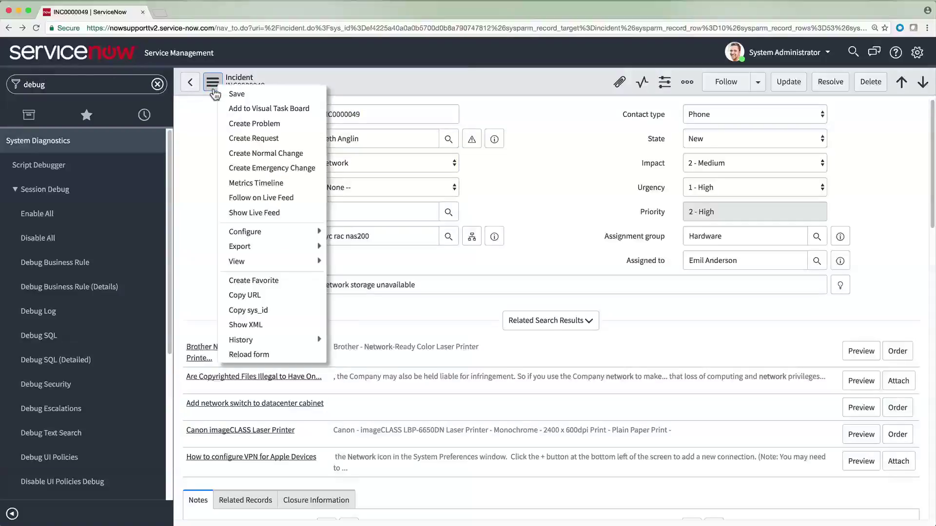
pyautogui.moveTo(273, 233)
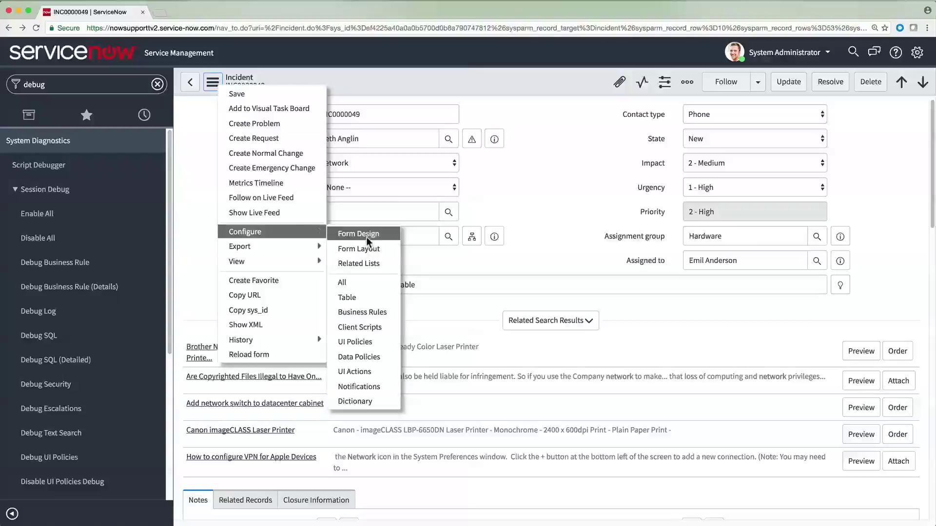
pyautogui.click(366, 343)
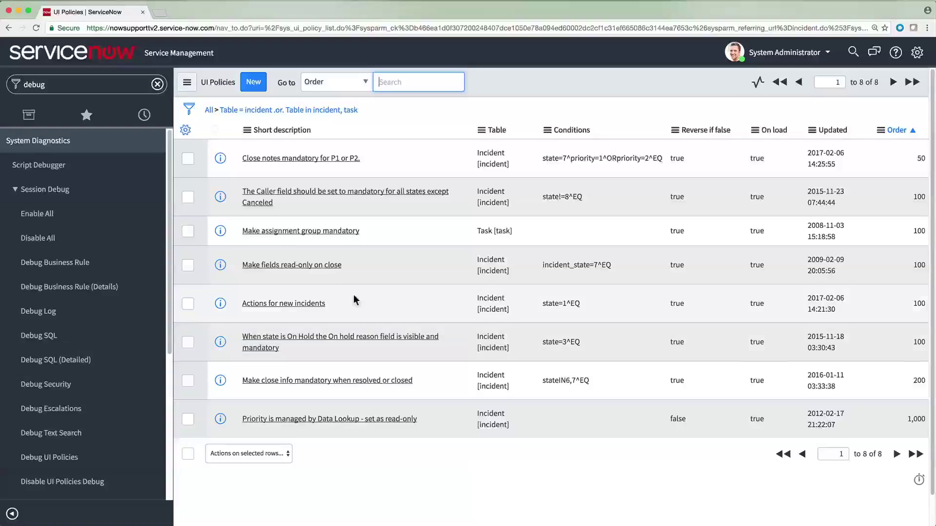
pyautogui.click(323, 159)
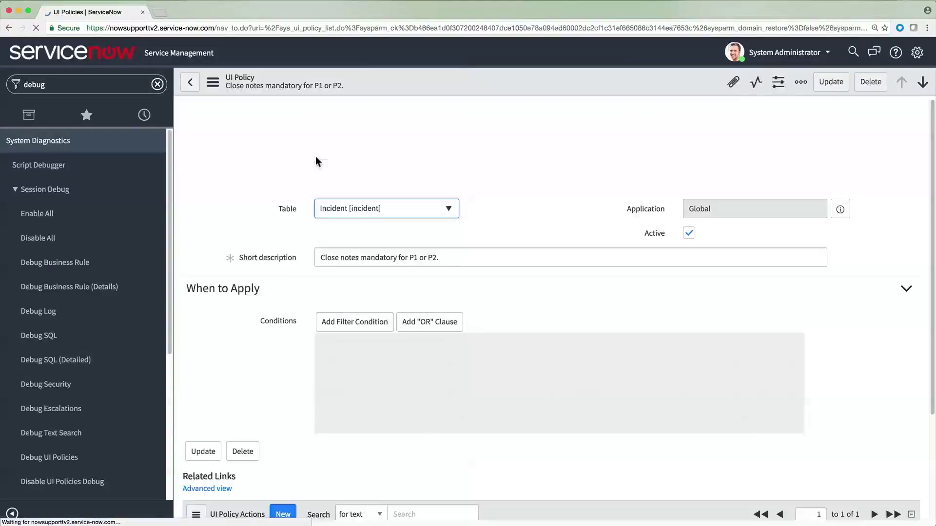
pyautogui.click(207, 489)
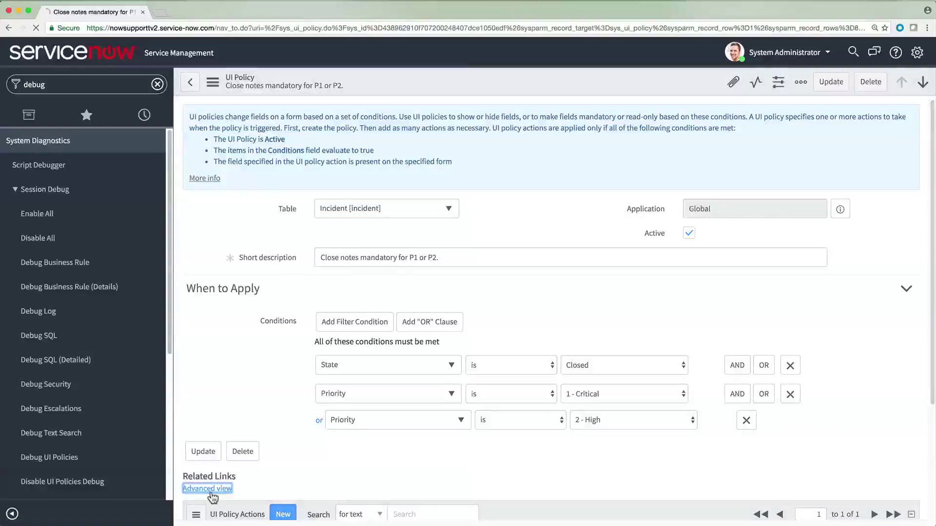
pyautogui.scroll(-5, 209, 490)
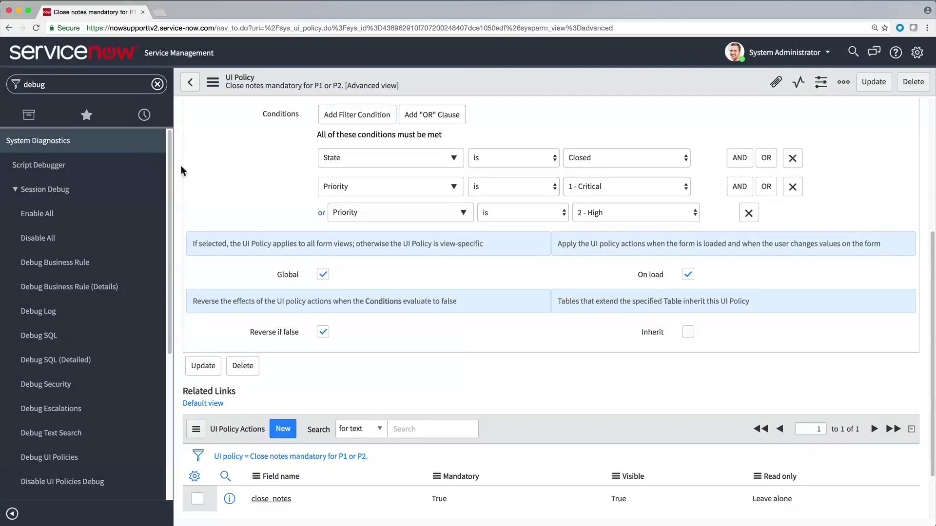
# Step: Filter the navigator for "inc" and reopen incident INC0000049 from the list of all incidents
pyautogui.doubleClick(34, 85)
pyautogui.write('inc')
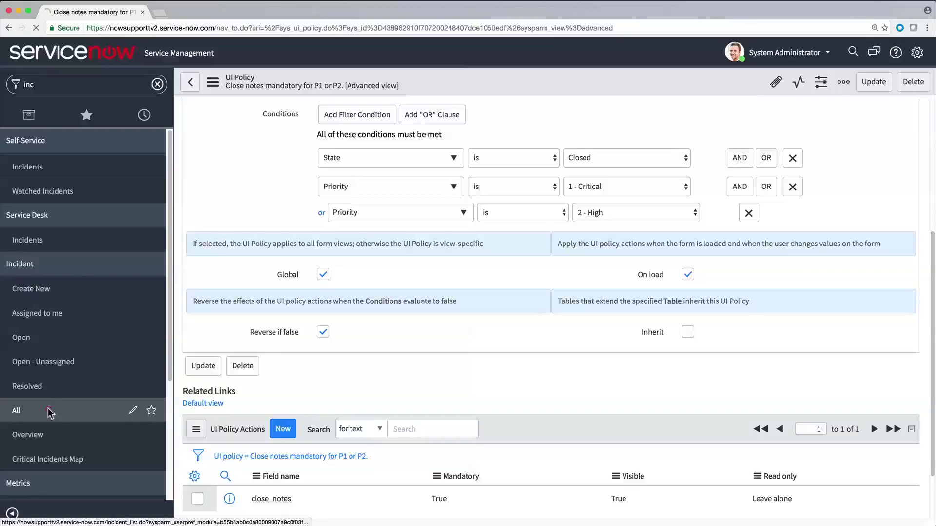
pyautogui.click(29, 411)
pyautogui.click(255, 481)
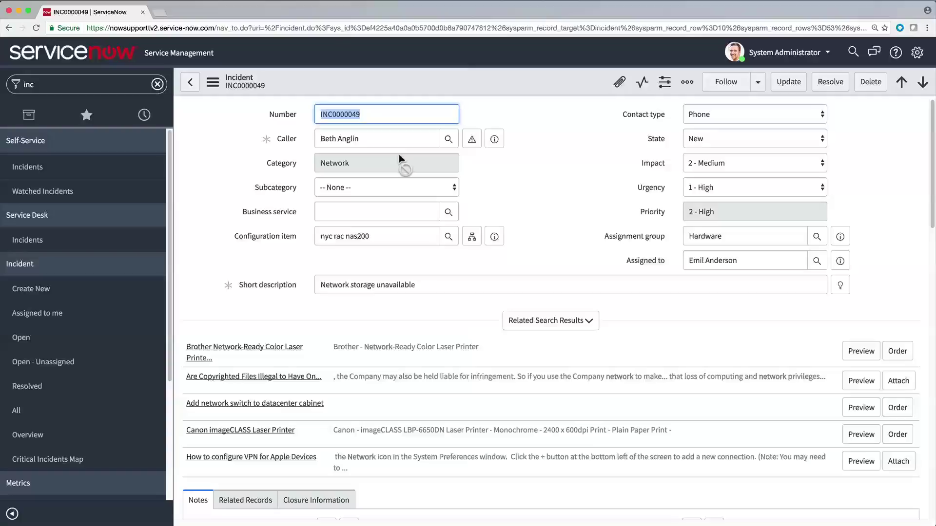
# Step: Duplicate the incident's browser tab and open the list of client scripts configured for the incident form
pyautogui.rightClick(132, 12)
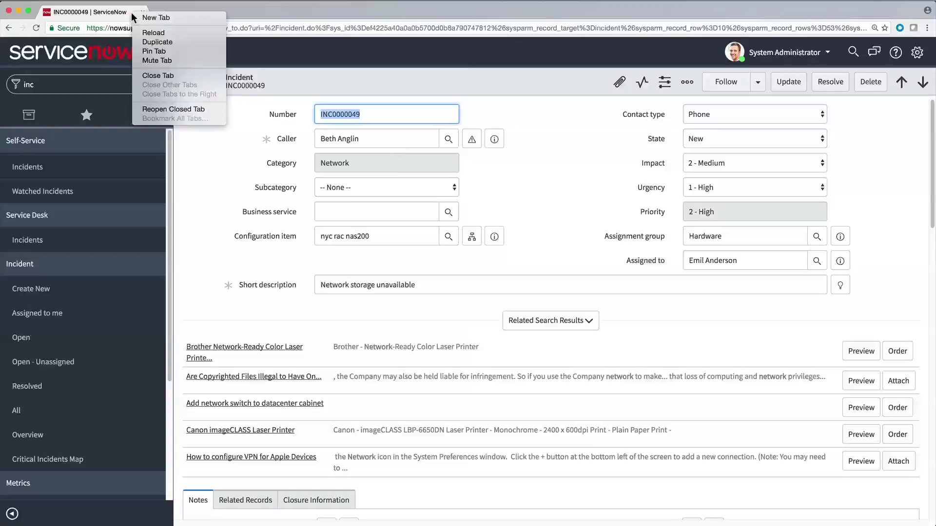
pyautogui.click(158, 43)
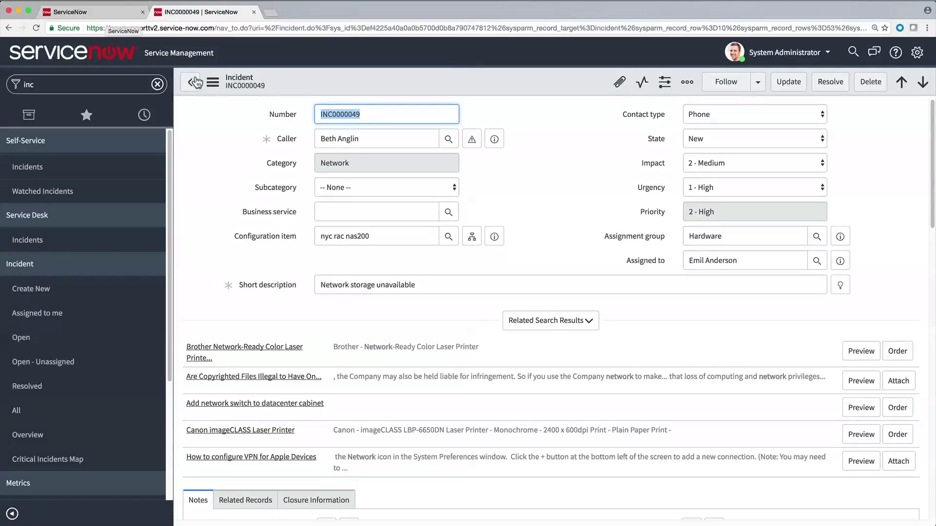
pyautogui.click(210, 83)
pyautogui.moveTo(302, 233)
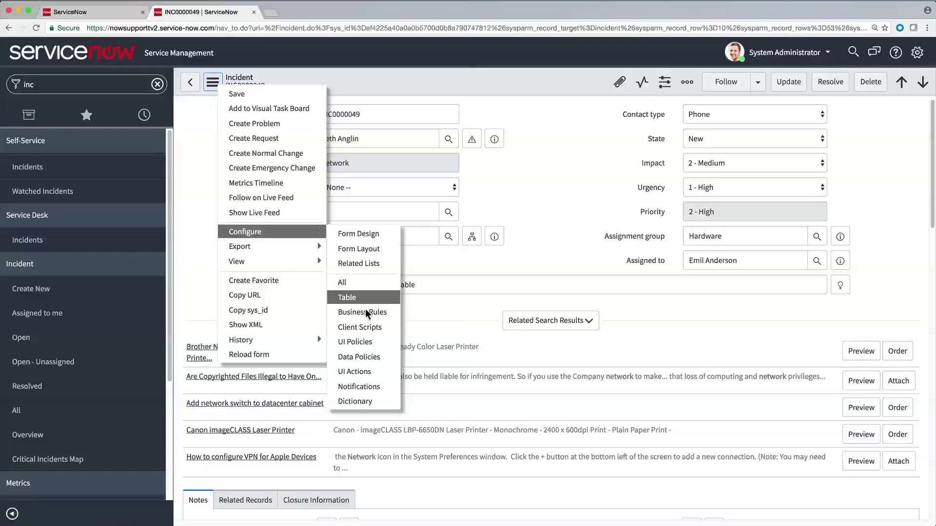
pyautogui.click(366, 327)
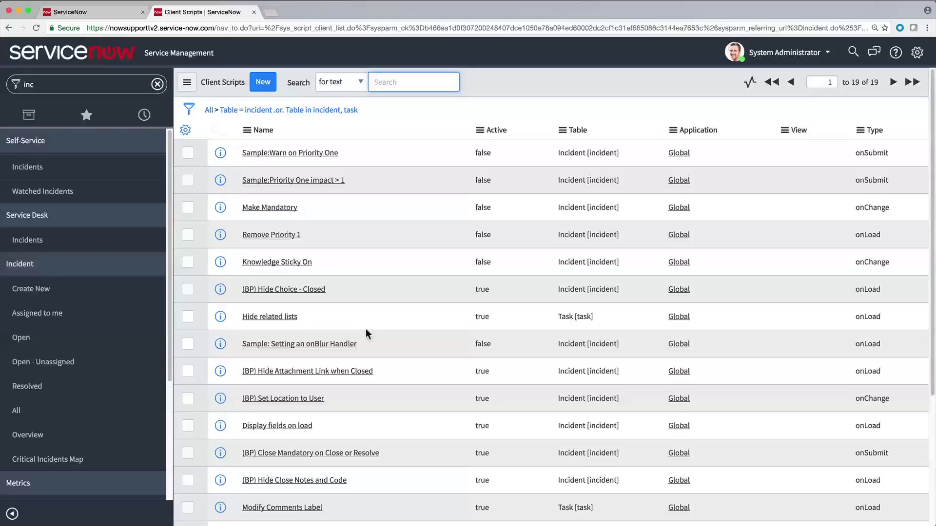
# Step: Filter out the inactive client scripts, search the remaining ones for "category", and open the script "Display fields on load"
pyautogui.rightClick(480, 154)
pyautogui.click(496, 179)
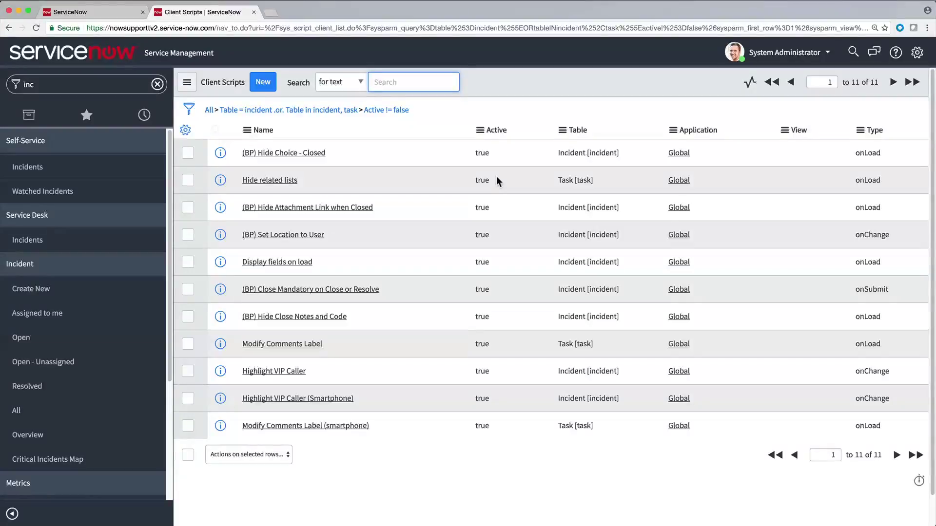
pyautogui.write('category')
pyautogui.press('Return')
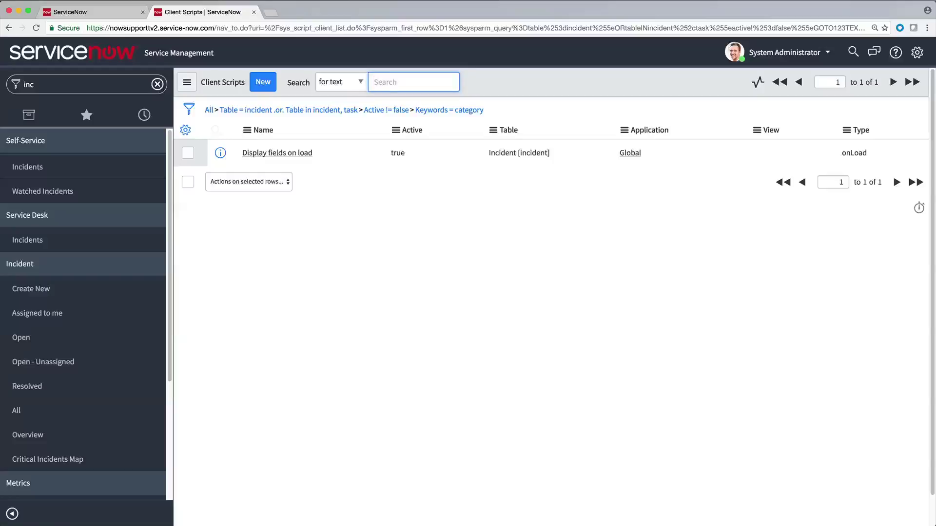
pyautogui.click(308, 154)
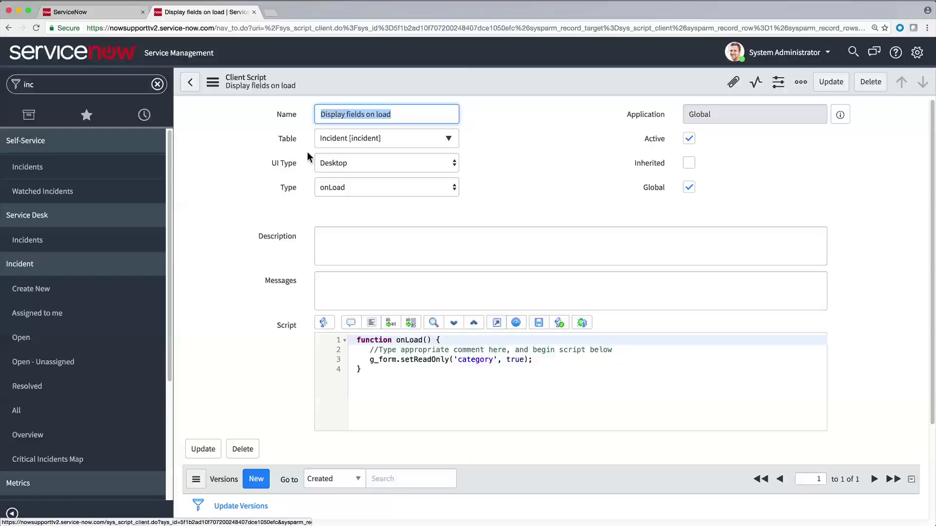
# Step: Deactivate the client script "Display fields on load" and save the record without leaving it
pyautogui.click(688, 139)
pyautogui.click(211, 84)
pyautogui.click(226, 95)
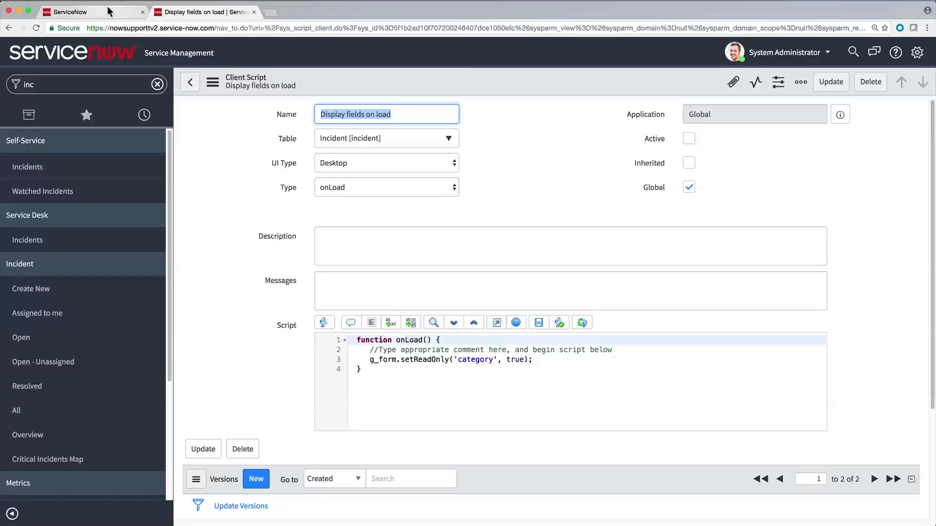
# Step: Return to incident INC0000049 in the other browser tab and reload its form to check the Category field
pyautogui.click(108, 11)
pyautogui.click(212, 81)
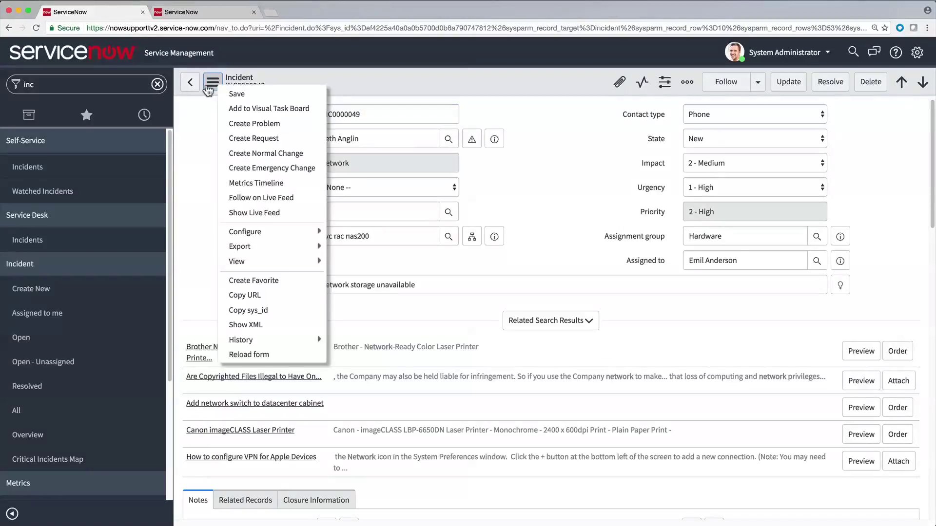
pyautogui.click(277, 356)
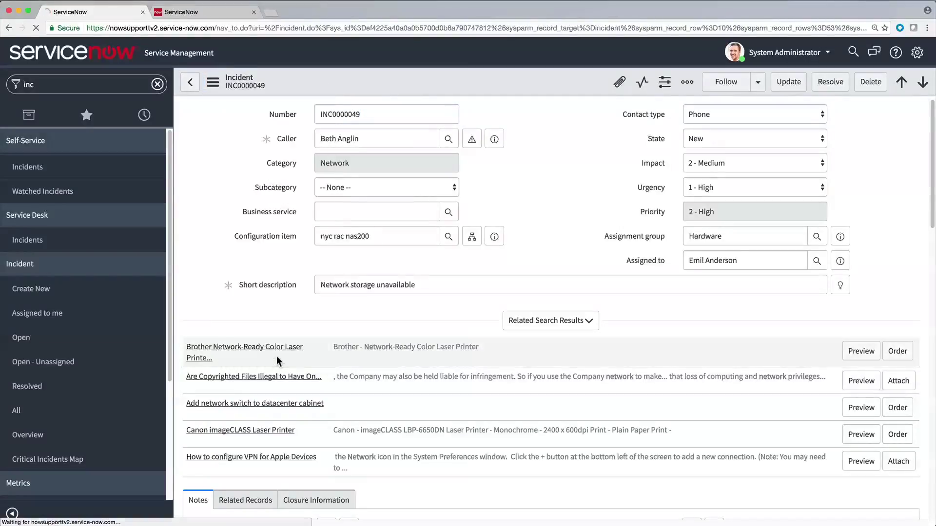